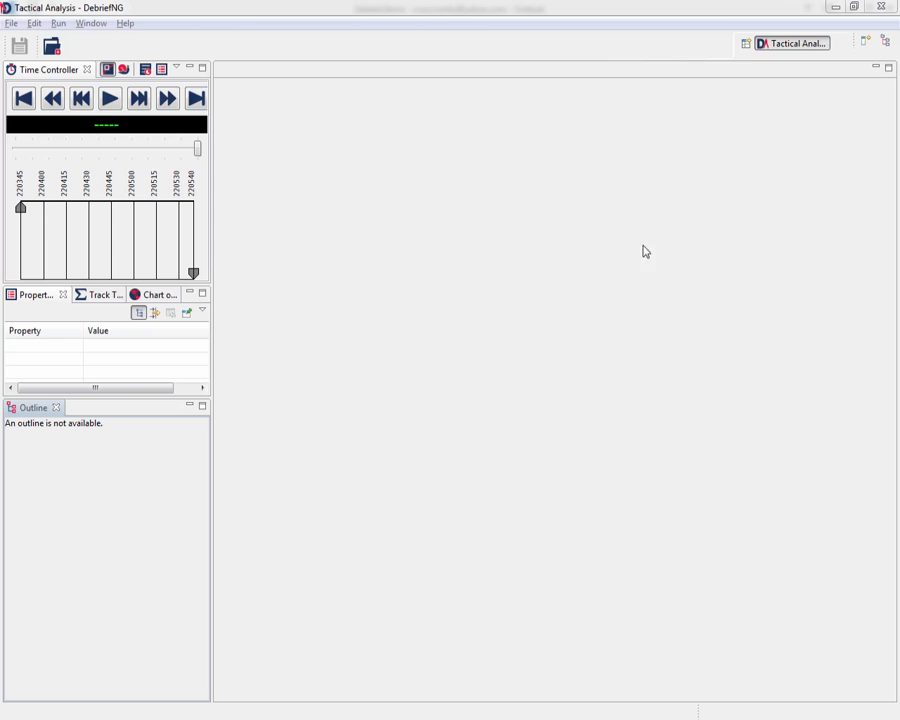
- Open nonsuch.rep from the S2R sample data folder using Dead Reckoning (DR) track mode, and fit the plot to the window
{"action": "left_click", "coordinate": [884, 45]}
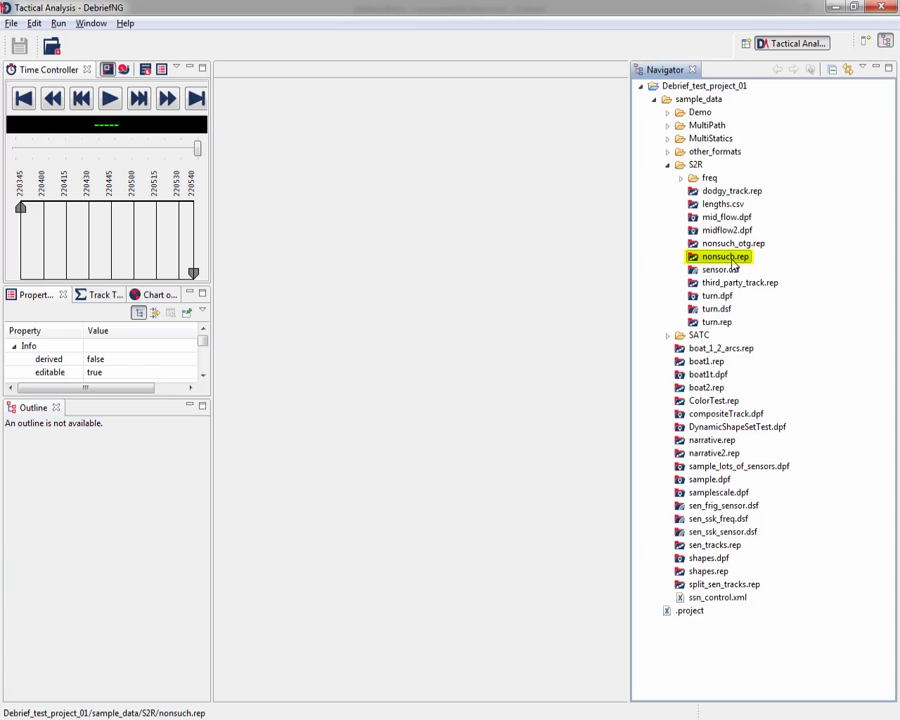
{"action": "left_click", "coordinate": [729, 259]}
{"action": "double_click", "coordinate": [729, 259]}
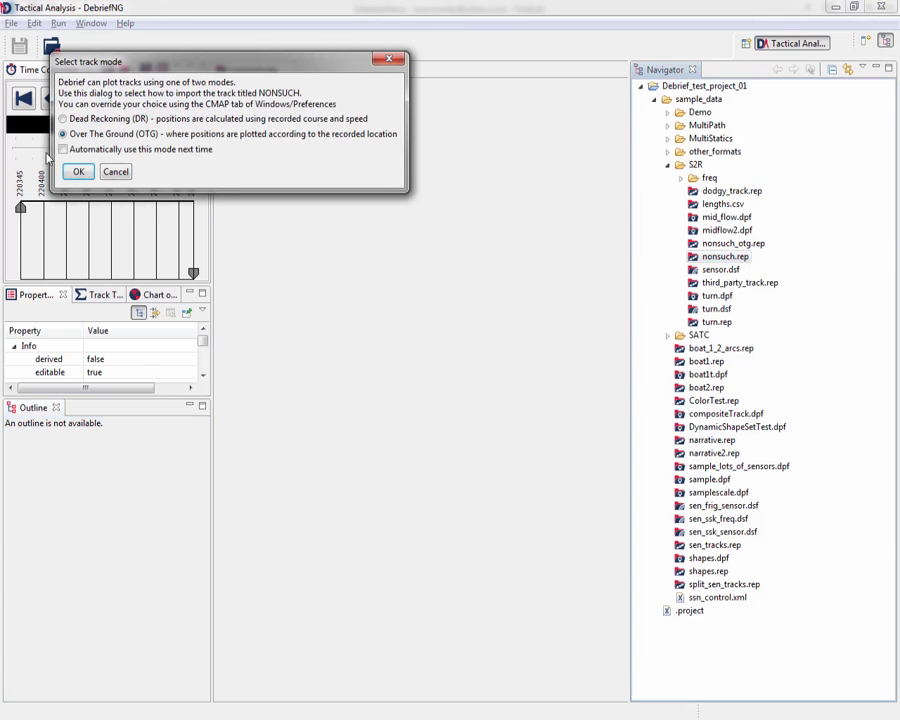
{"action": "left_click", "coordinate": [94, 120]}
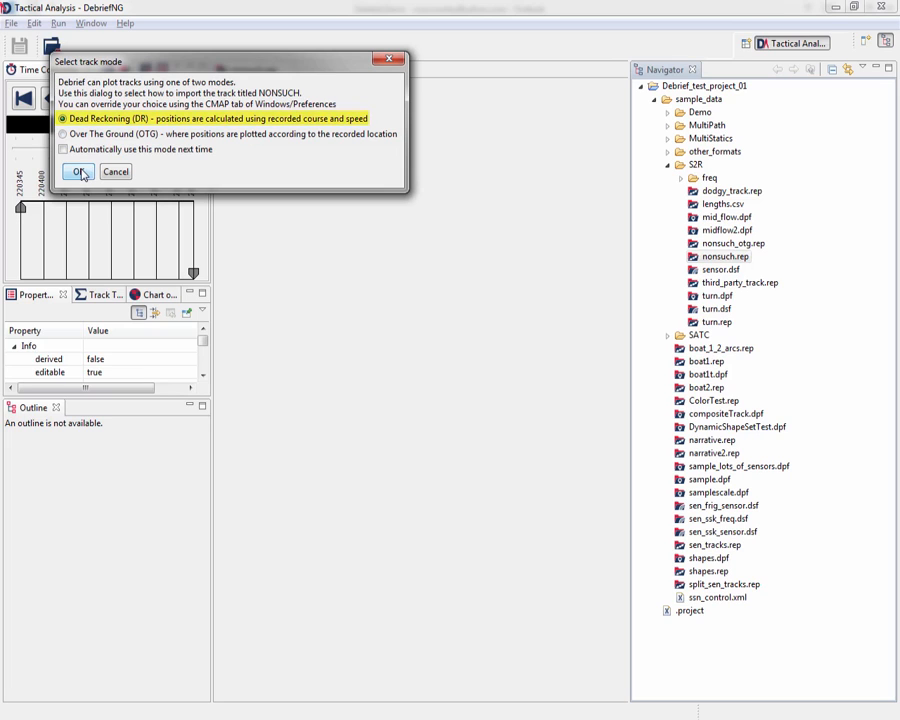
{"action": "left_click", "coordinate": [79, 172]}
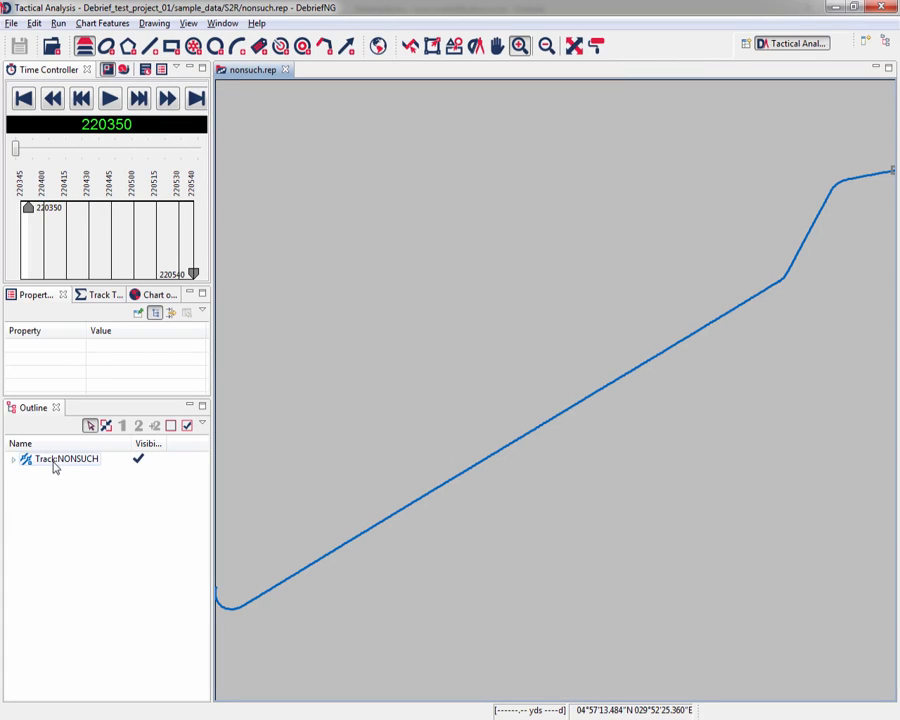
{"action": "left_click", "coordinate": [577, 46]}
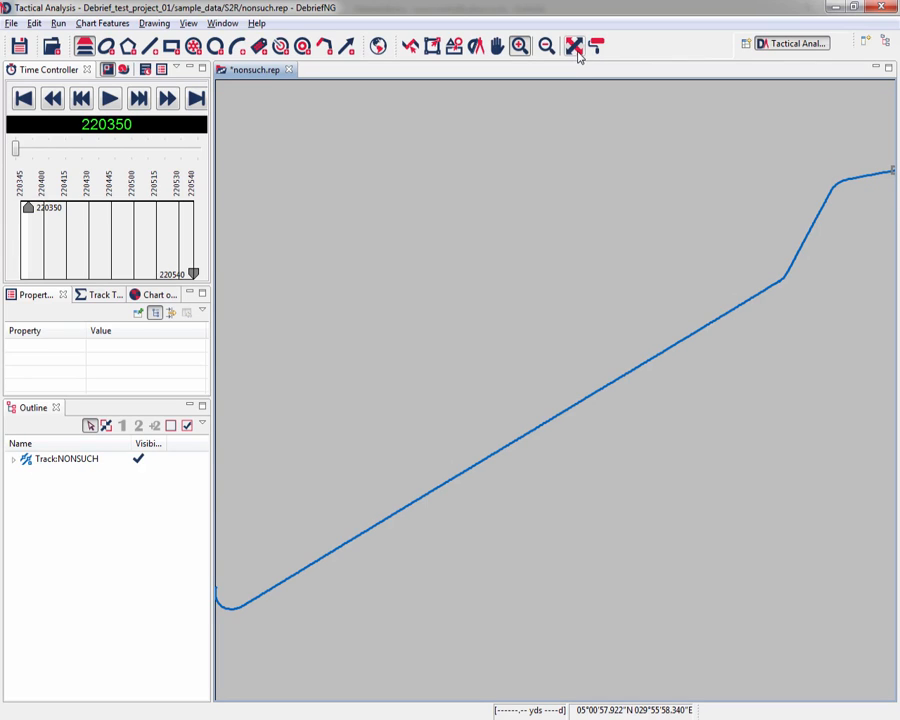
- Import sensor.dsf from the S2R folder into the nonsuch.rep plot, keeping the default import settings and a default range of 0.0 yds
{"action": "left_click", "coordinate": [887, 44]}
{"action": "left_click", "coordinate": [722, 272]}
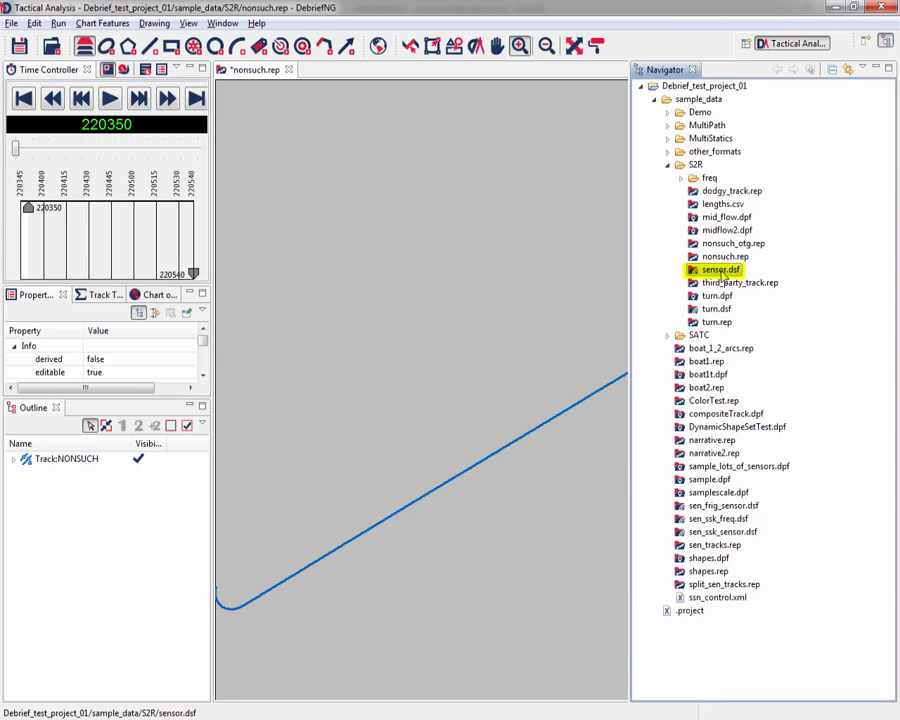
{"action": "left_click_drag", "start_coordinate": [722, 275], "coordinate": [411, 305]}
{"action": "left_click", "coordinate": [459, 446]}
{"action": "left_click", "coordinate": [459, 446]}
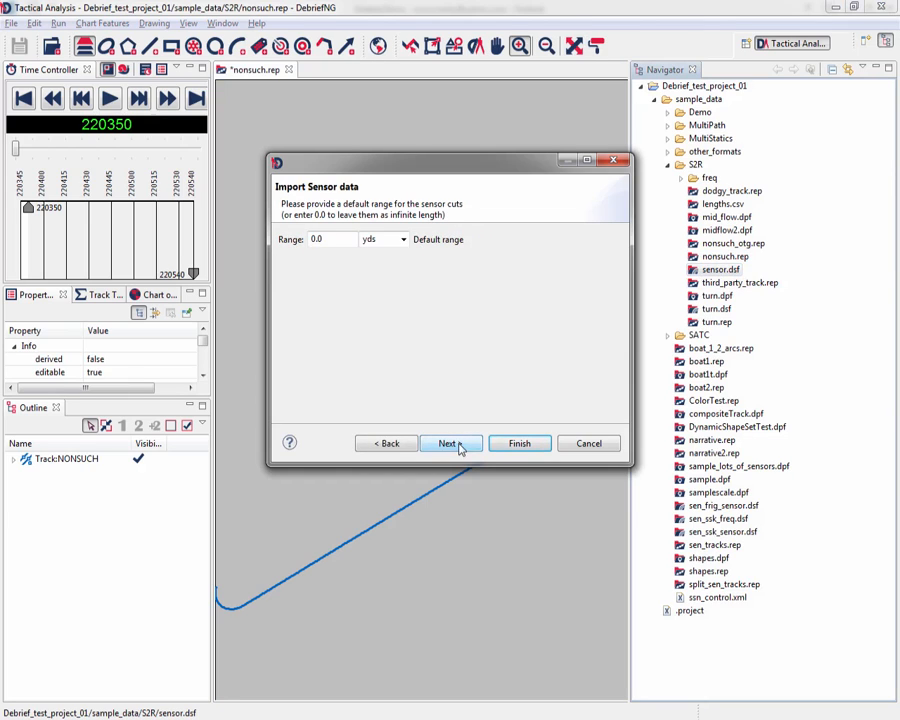
{"action": "left_click", "coordinate": [532, 448]}
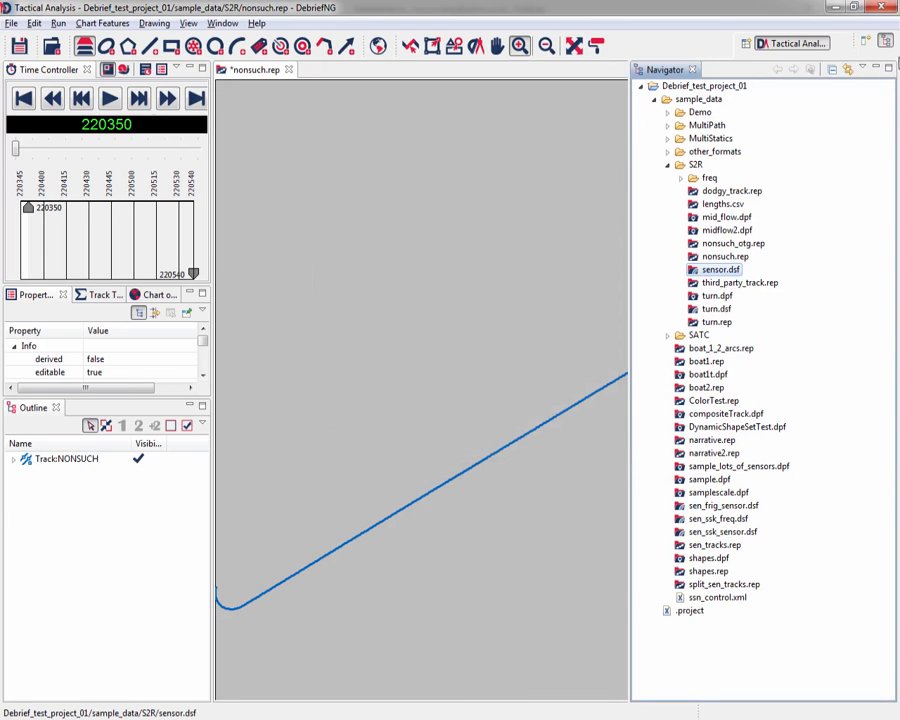
{"action": "left_click", "coordinate": [875, 69]}
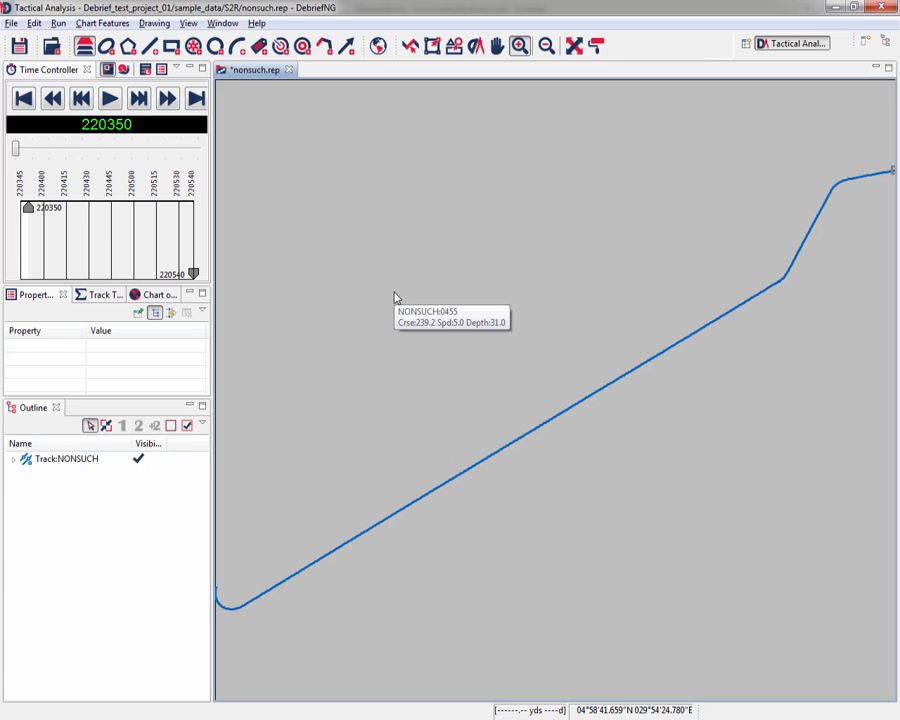
- Expand the NONSUCH track in the outline down to SENSOR_A's individual cuts, widening the Name column to show full names
{"action": "left_click", "coordinate": [13, 460]}
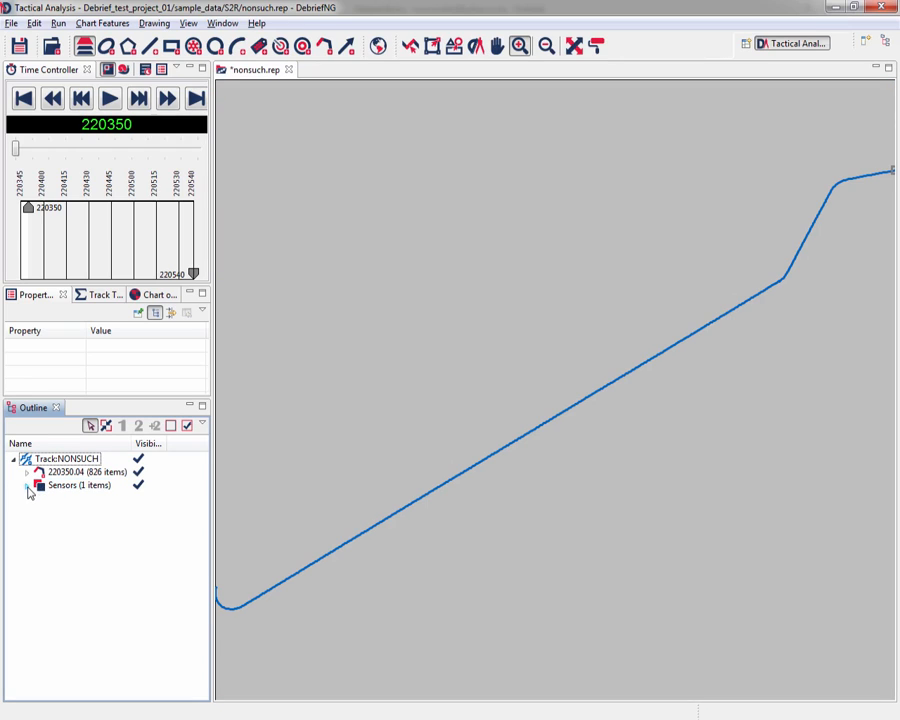
{"action": "left_click", "coordinate": [28, 487]}
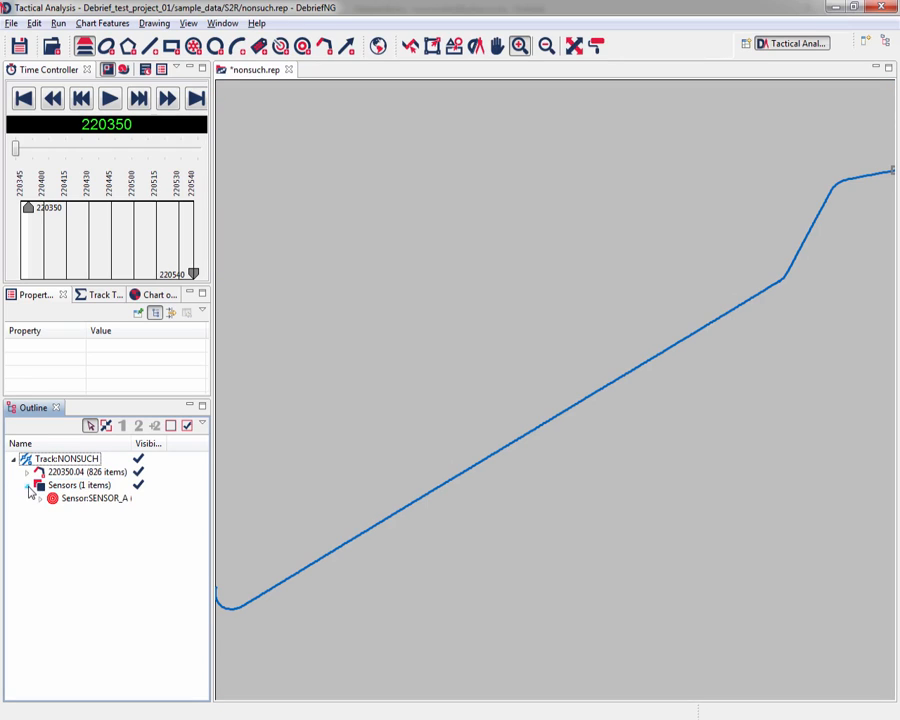
{"action": "left_click_drag", "start_coordinate": [132, 443], "coordinate": [173, 443]}
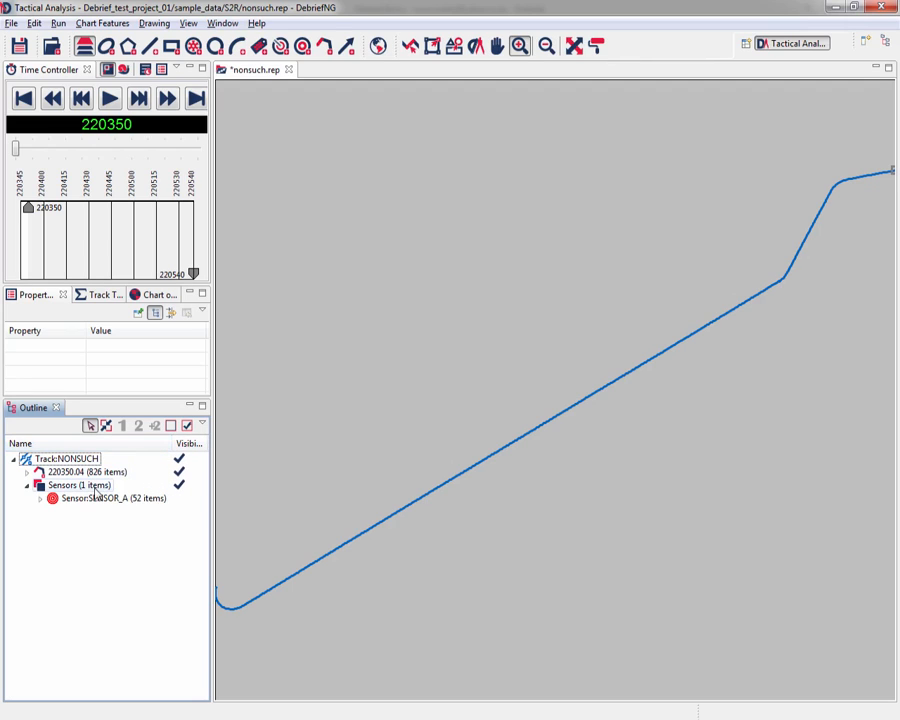
{"action": "left_click", "coordinate": [40, 498]}
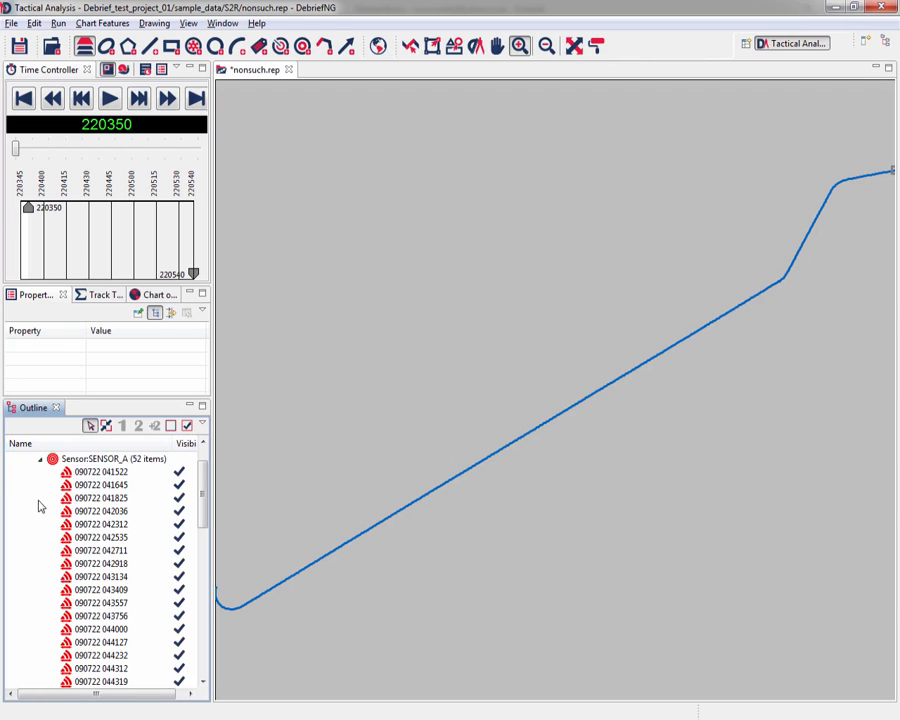
- Reveal SENSOR_A so that its bearing cuts are drawn on the plot
{"action": "left_click", "coordinate": [116, 460]}
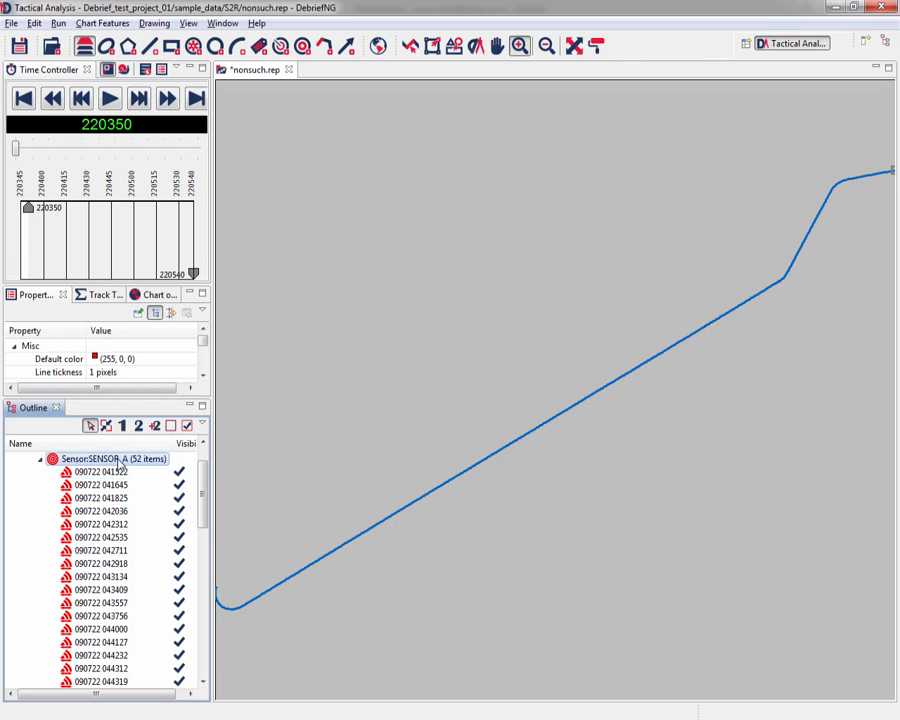
{"action": "right_click", "coordinate": [120, 460]}
{"action": "left_click", "coordinate": [174, 487]}
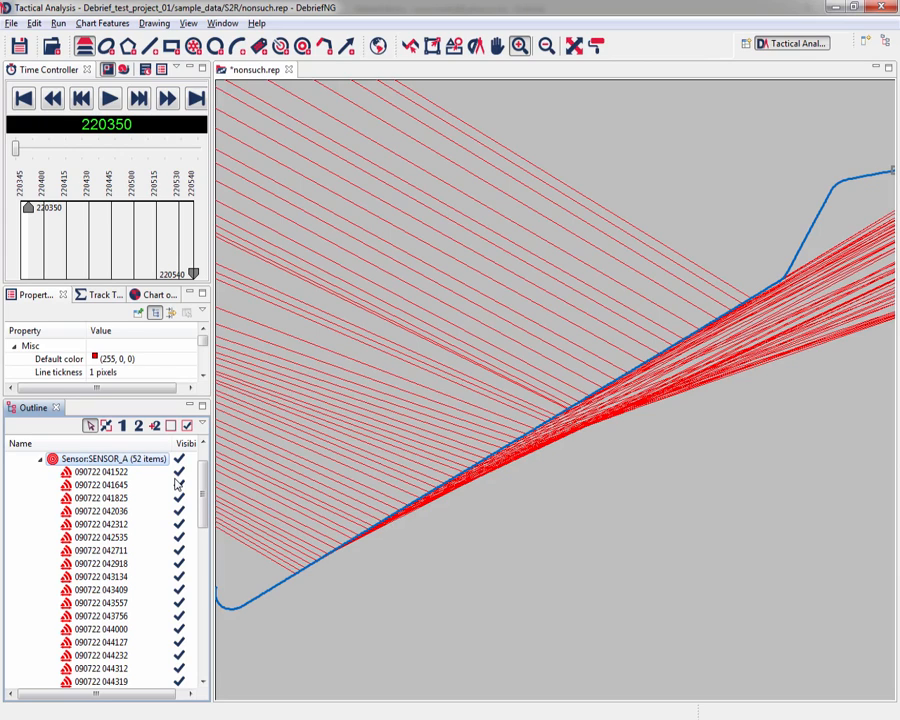
- Resolve the bearing ambiguity by keeping the starboard bearing for all SENSOR_A cuts from 041522 to 052549
{"action": "left_click", "coordinate": [41, 462]}
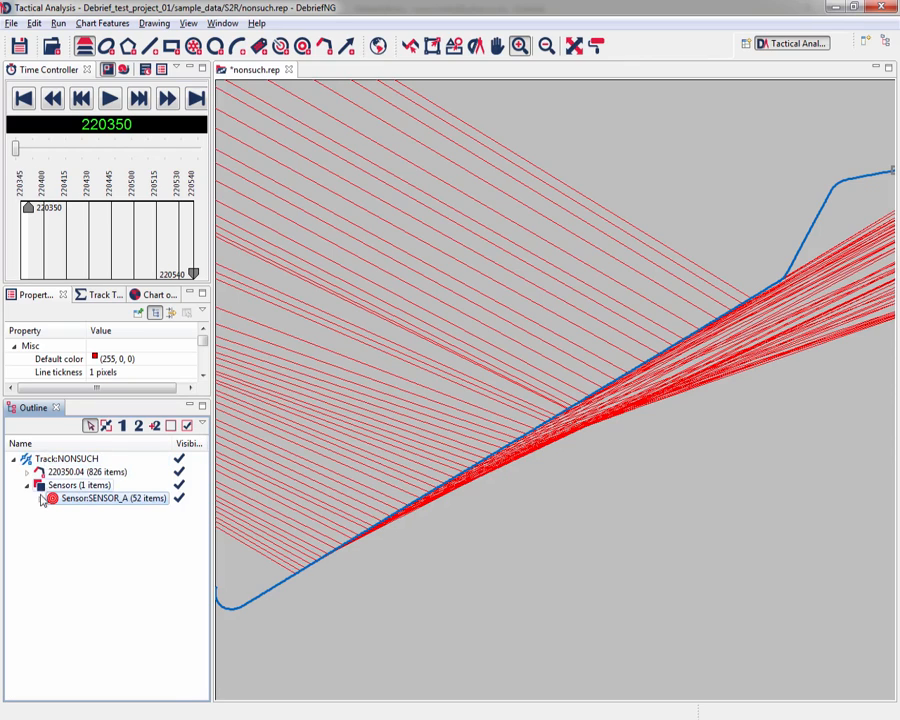
{"action": "left_click", "coordinate": [41, 495]}
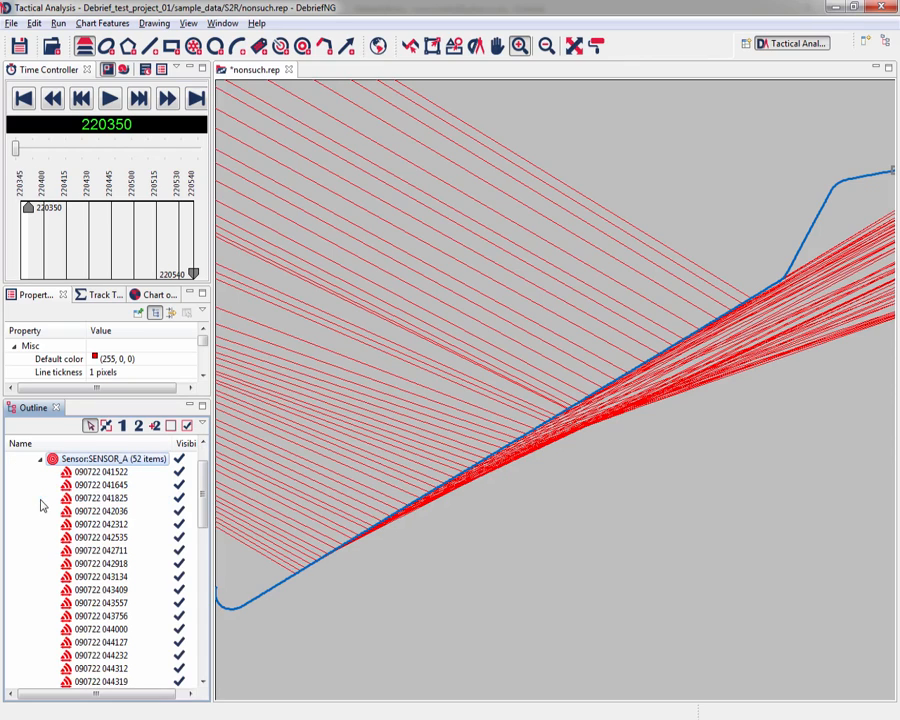
{"action": "left_click", "coordinate": [105, 472]}
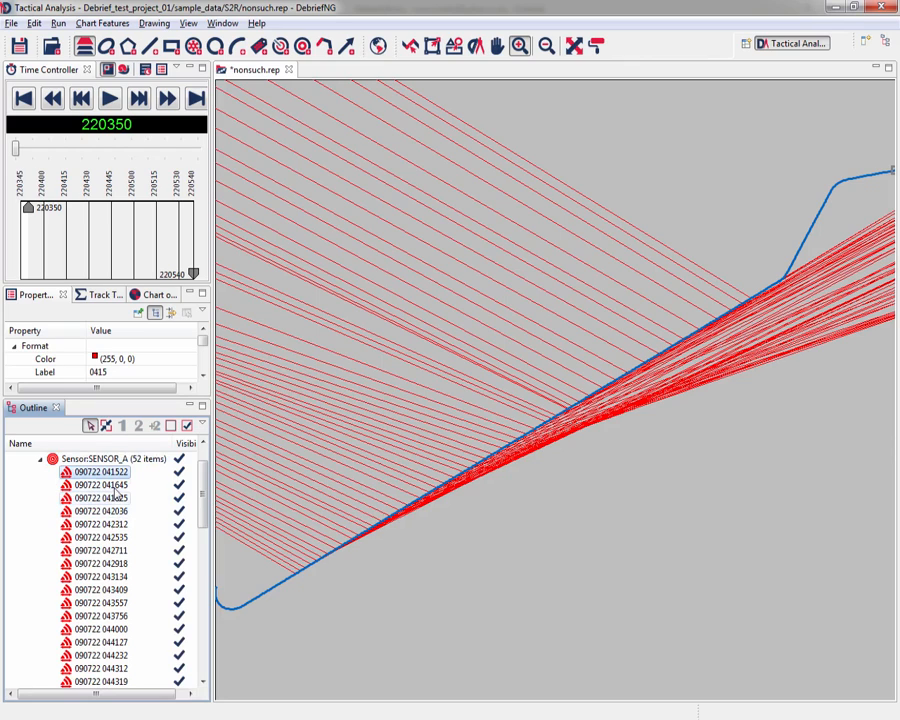
{"action": "scroll", "coordinate": [118, 482], "scroll_direction": "down", "scroll_amount": 12}
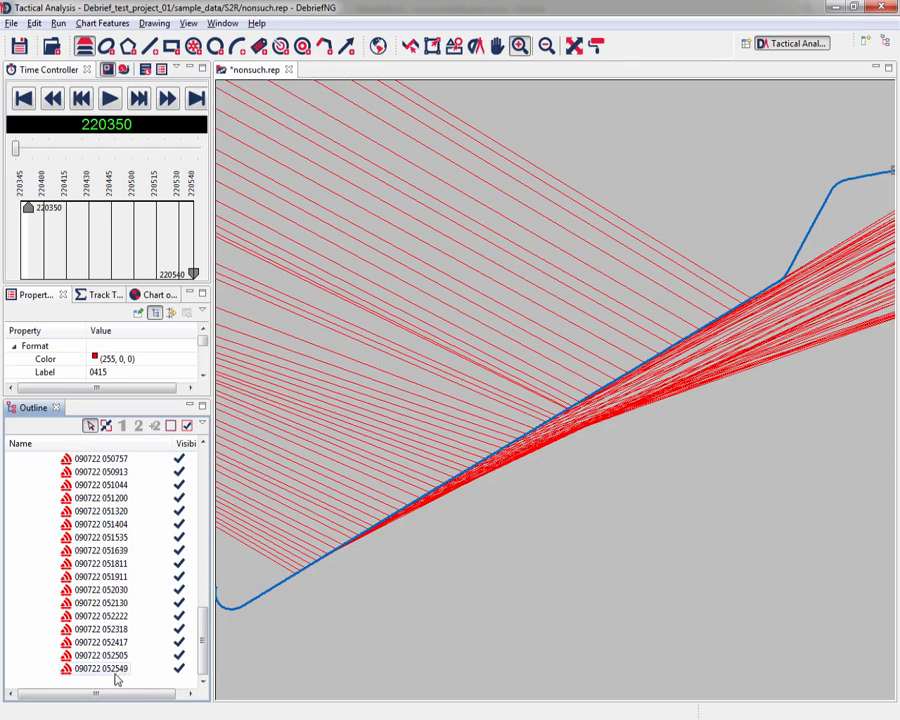
{"action": "left_click", "coordinate": [110, 670], "text": "shift"}
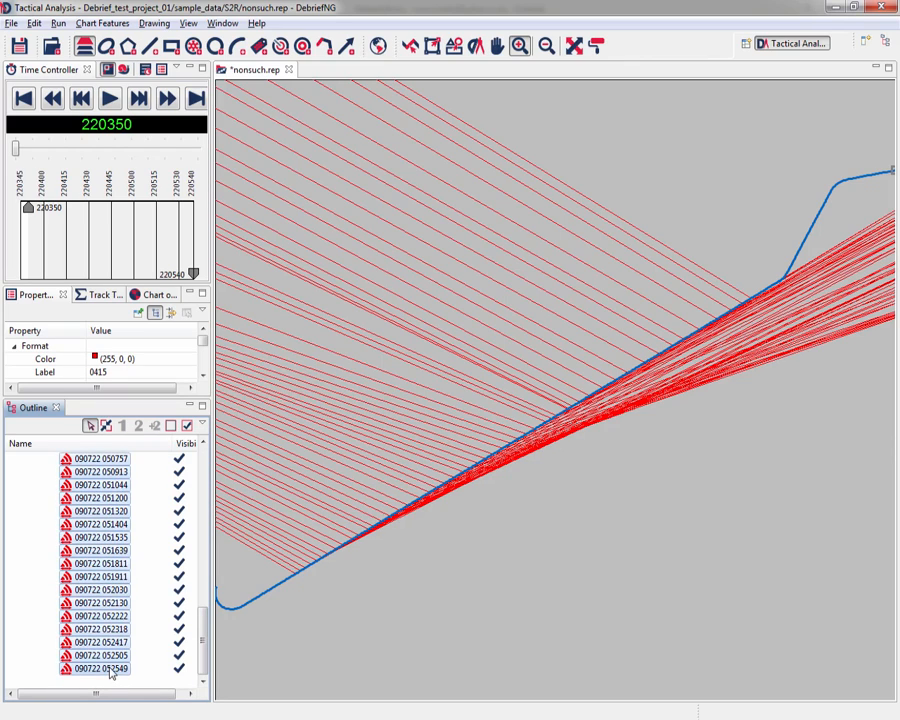
{"action": "right_click", "coordinate": [104, 544]}
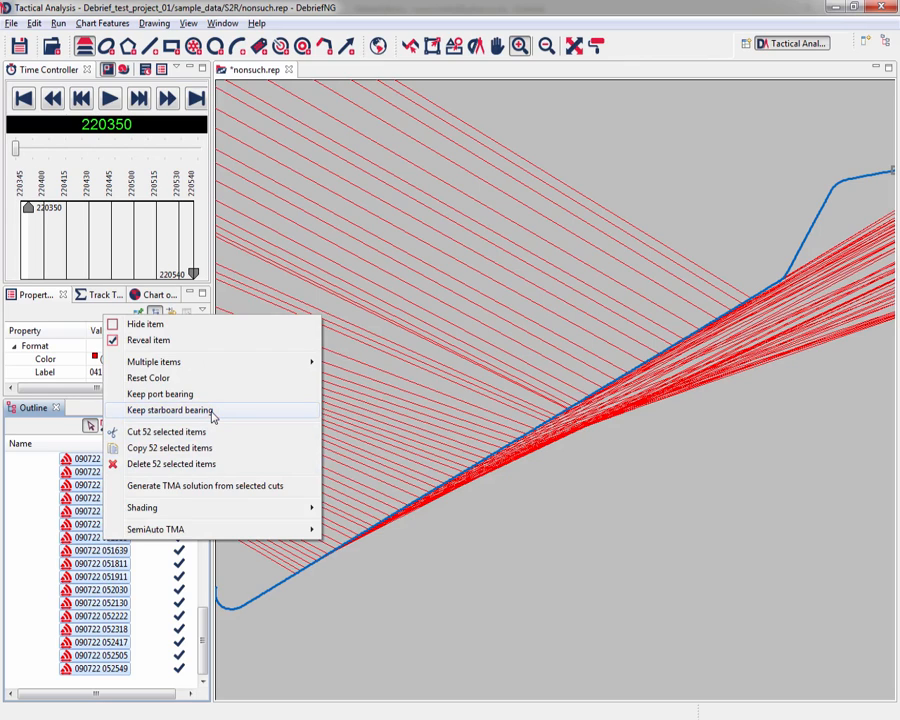
{"action": "left_click", "coordinate": [212, 414]}
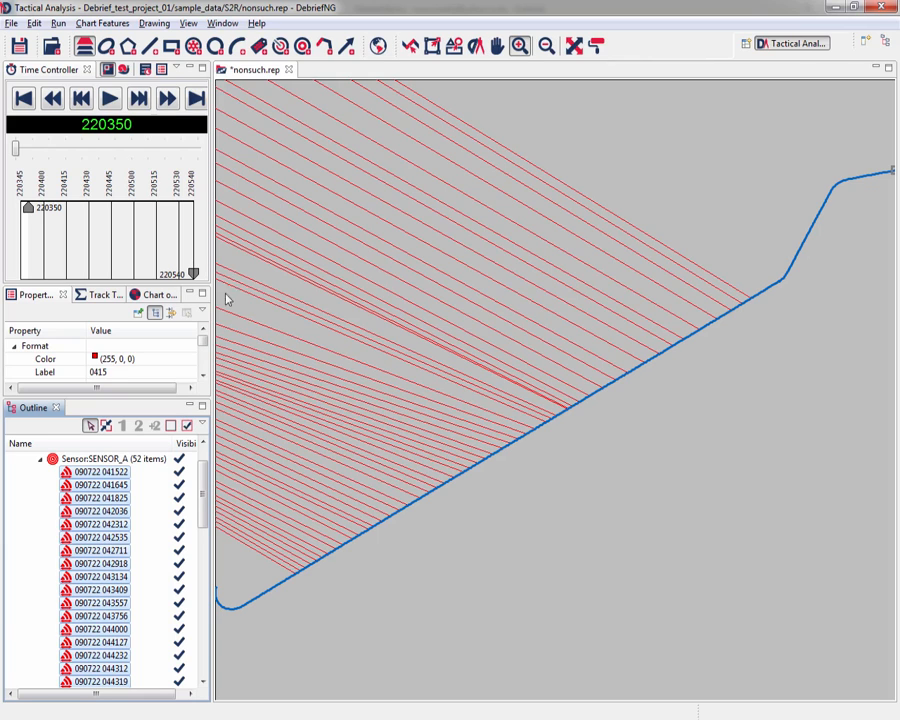
- Show the Grid Editor view beside the plot
{"action": "left_click", "coordinate": [222, 23]}
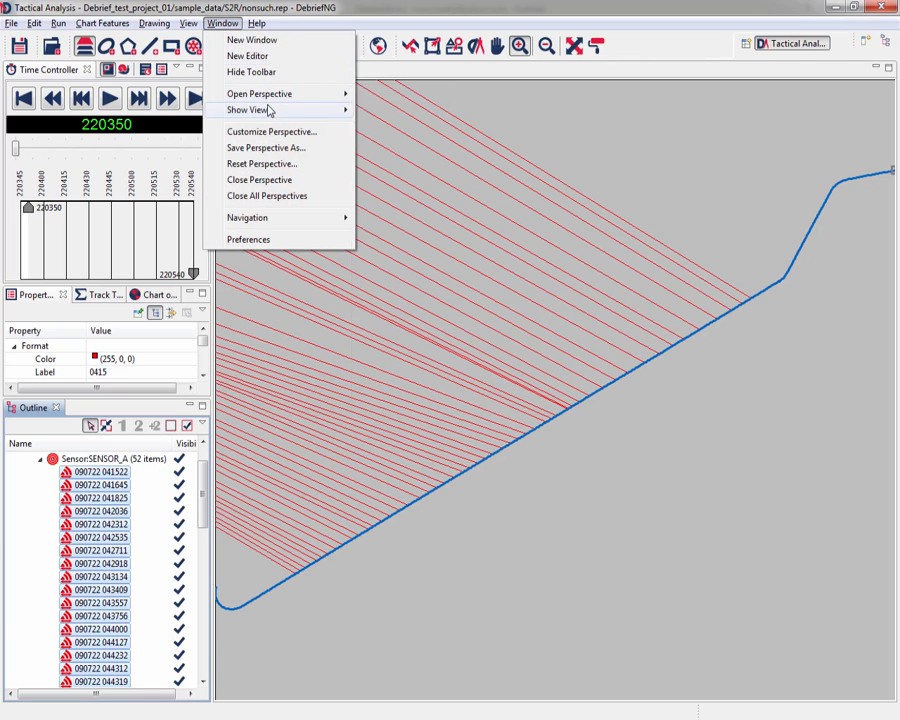
{"action": "mouse_move", "coordinate": [270, 109]}
{"action": "left_click", "coordinate": [433, 222]}
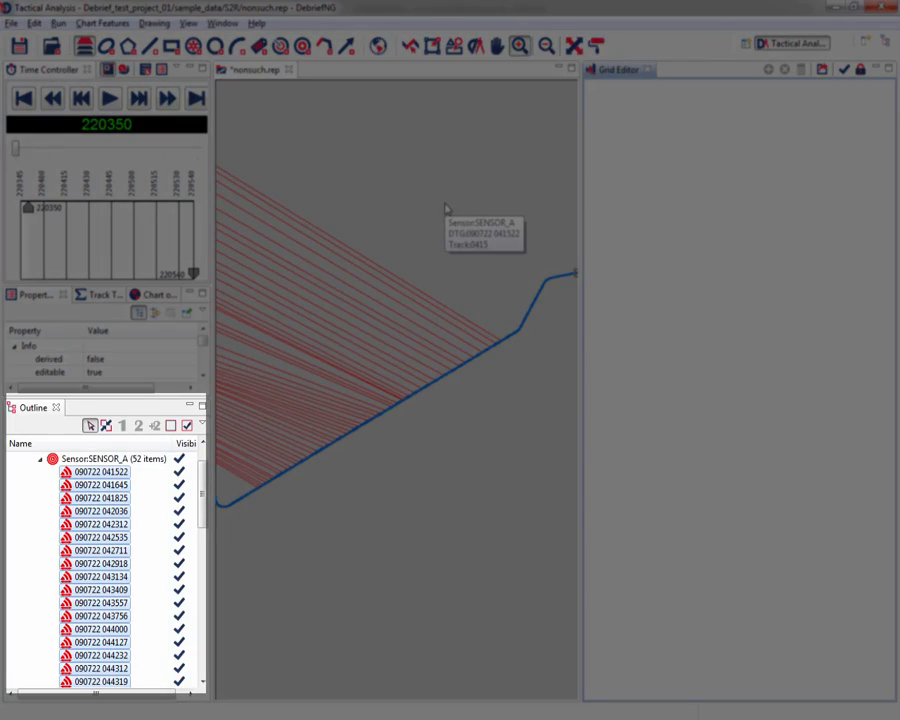
- Collapse SENSOR_A in the outline and display the 220350.04 track segment's positions in the Grid Editor
{"action": "left_click", "coordinate": [41, 462]}
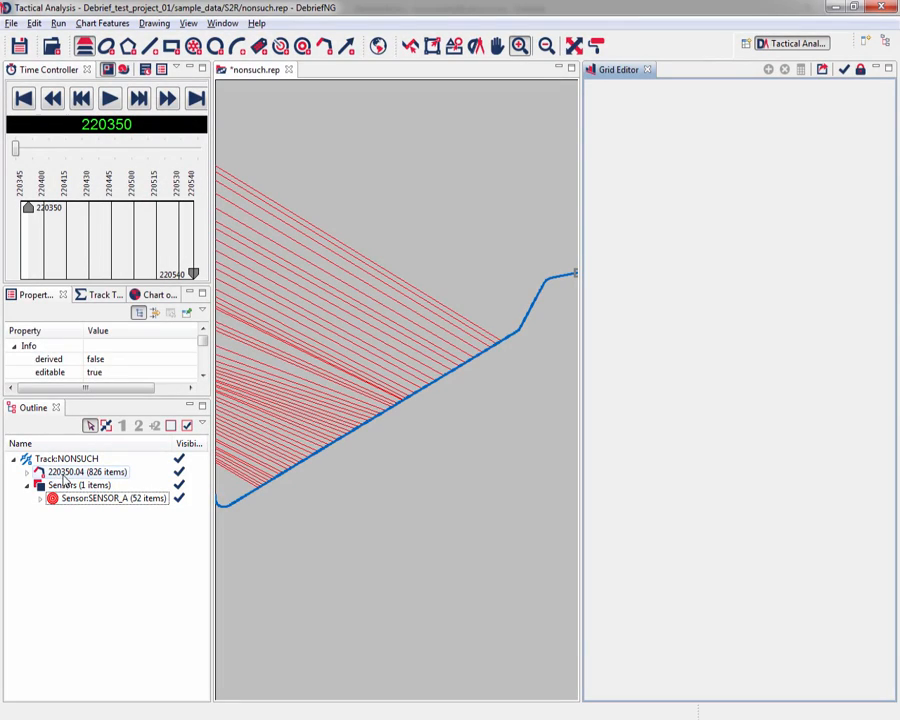
{"action": "left_click", "coordinate": [64, 474]}
{"action": "left_click", "coordinate": [27, 472]}
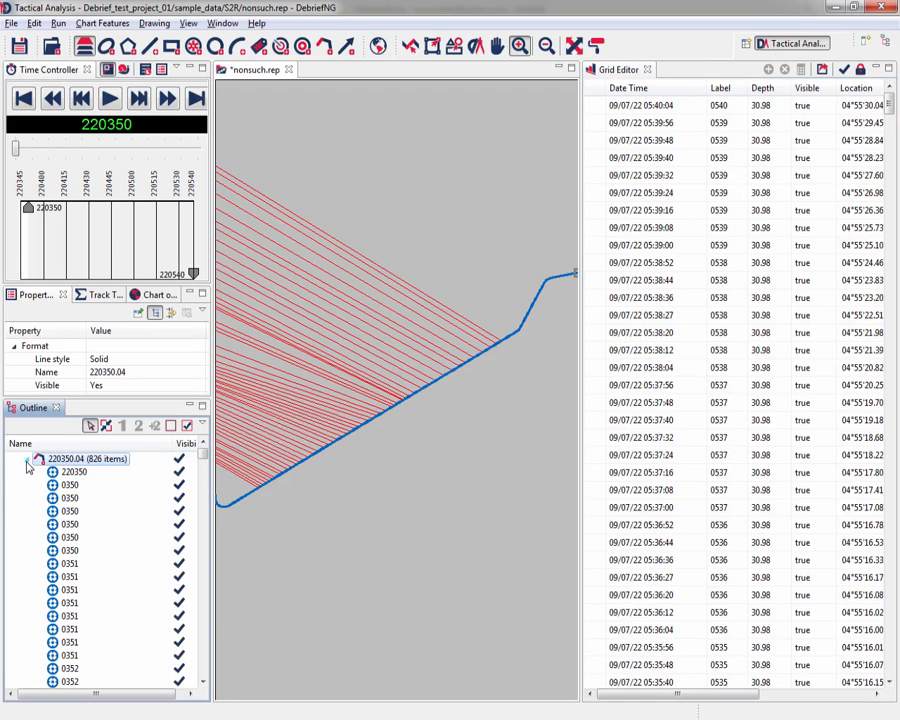
{"action": "left_click", "coordinate": [27, 461]}
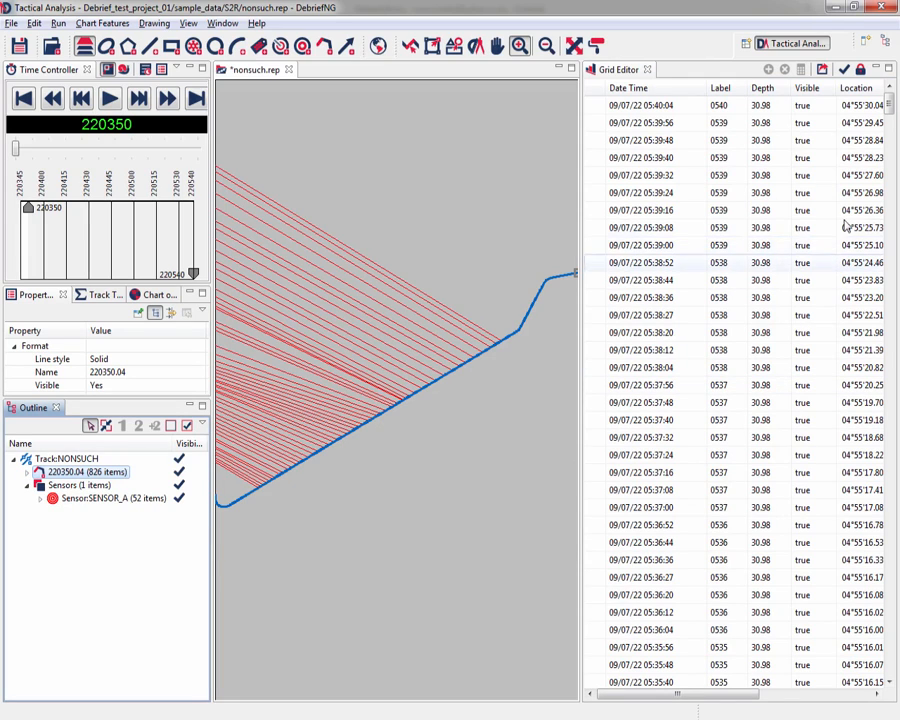
{"action": "left_click", "coordinate": [861, 71]}
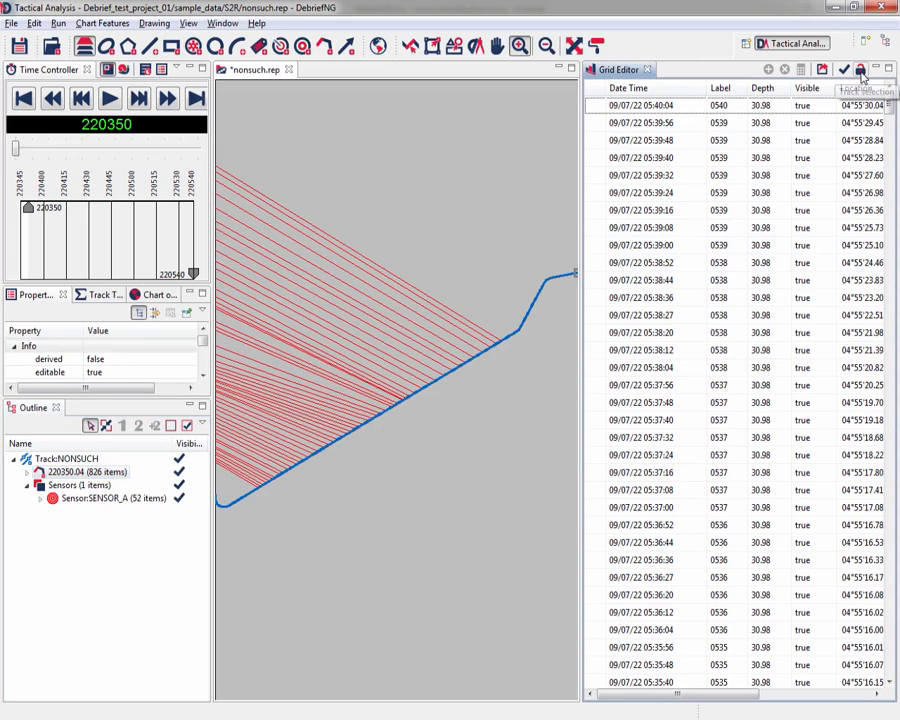
- Compare the Grid Editor data of SENSOR_A and the 220350.04 track segment, leaving SENSOR_A's cuts displayed
{"action": "left_click", "coordinate": [87, 503]}
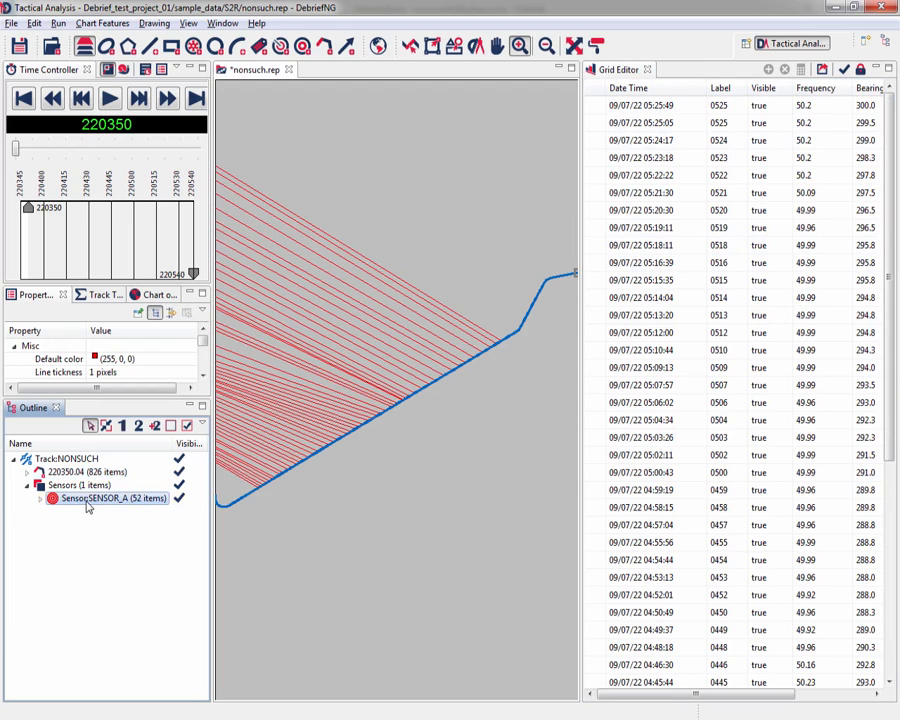
{"action": "left_click", "coordinate": [87, 472]}
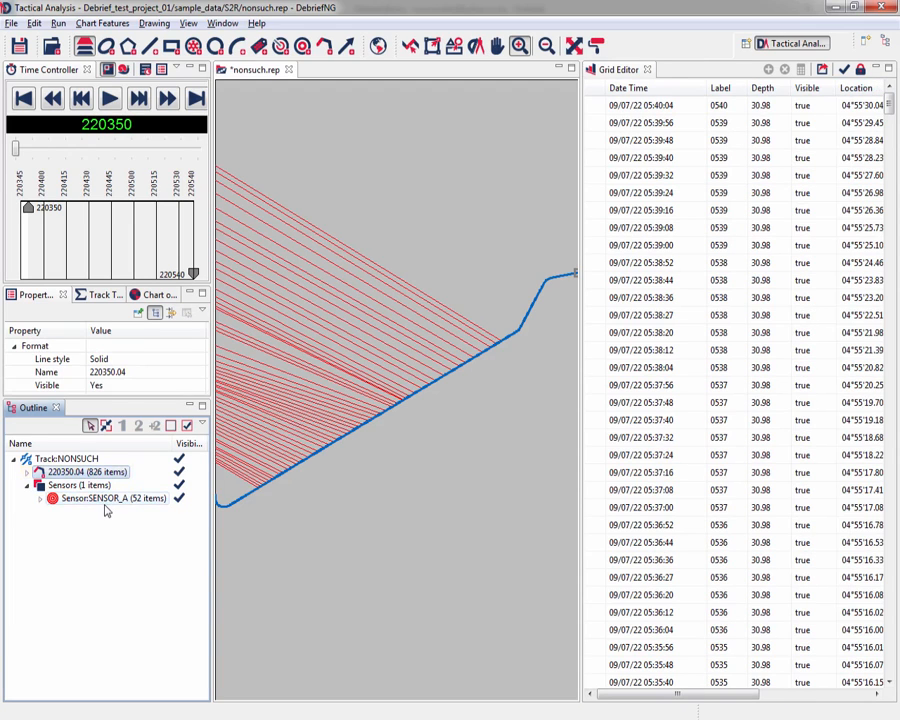
{"action": "left_click", "coordinate": [106, 500]}
{"action": "left_click", "coordinate": [94, 476]}
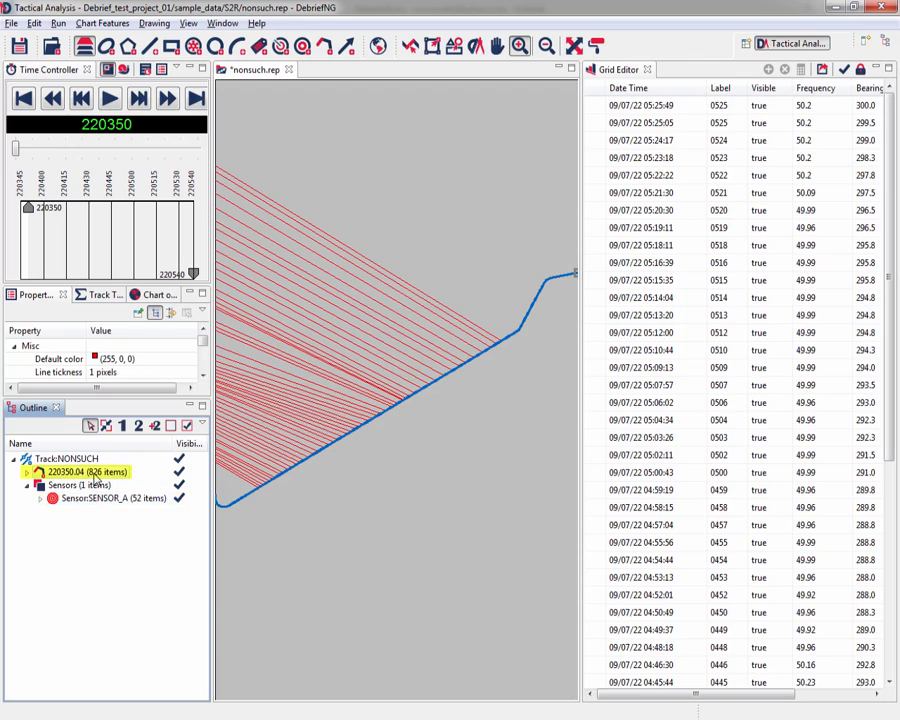
{"action": "left_click", "coordinate": [106, 502]}
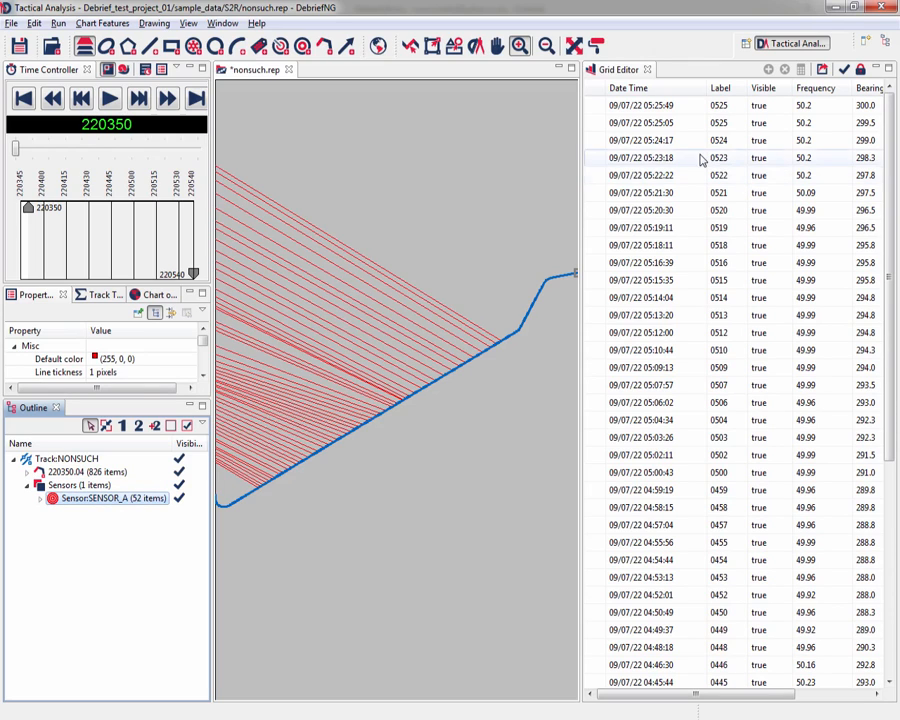
- Widen the Grid Editor so that SENSOR_A's Bearing and Ambiguous bearing columns fit in full
{"action": "left_click", "coordinate": [622, 105]}
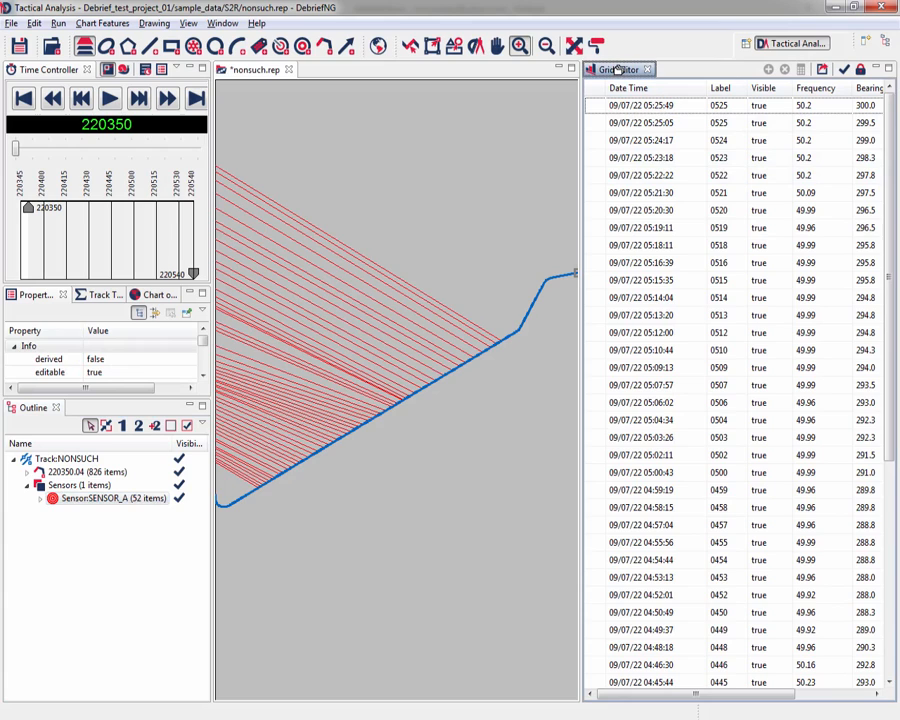
{"action": "left_click", "coordinate": [580, 162]}
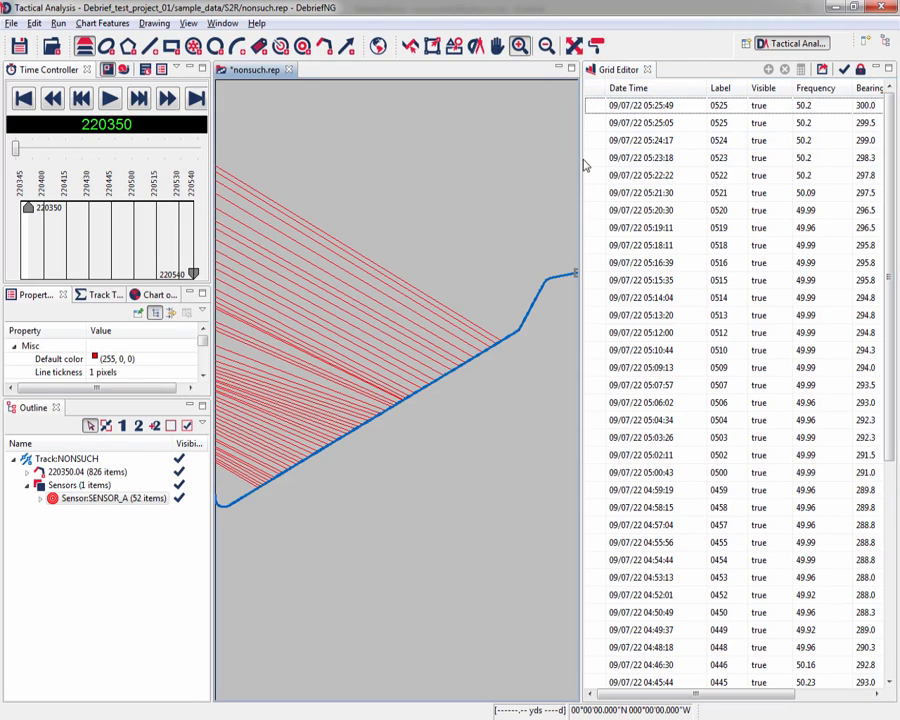
{"action": "left_click_drag", "start_coordinate": [581, 157], "coordinate": [460, 163]}
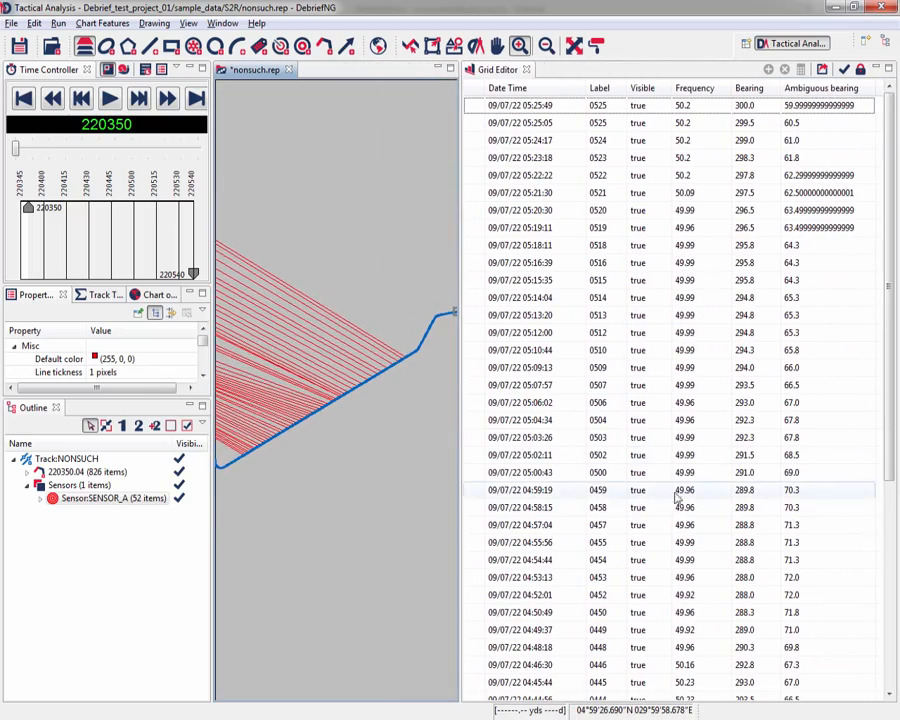
- Narrow the Grid Editor so that the plot shows more of the track and bearing lines, keeping the table's Bearing column in view
{"action": "left_click_drag", "start_coordinate": [888, 133], "coordinate": [891, 200]}
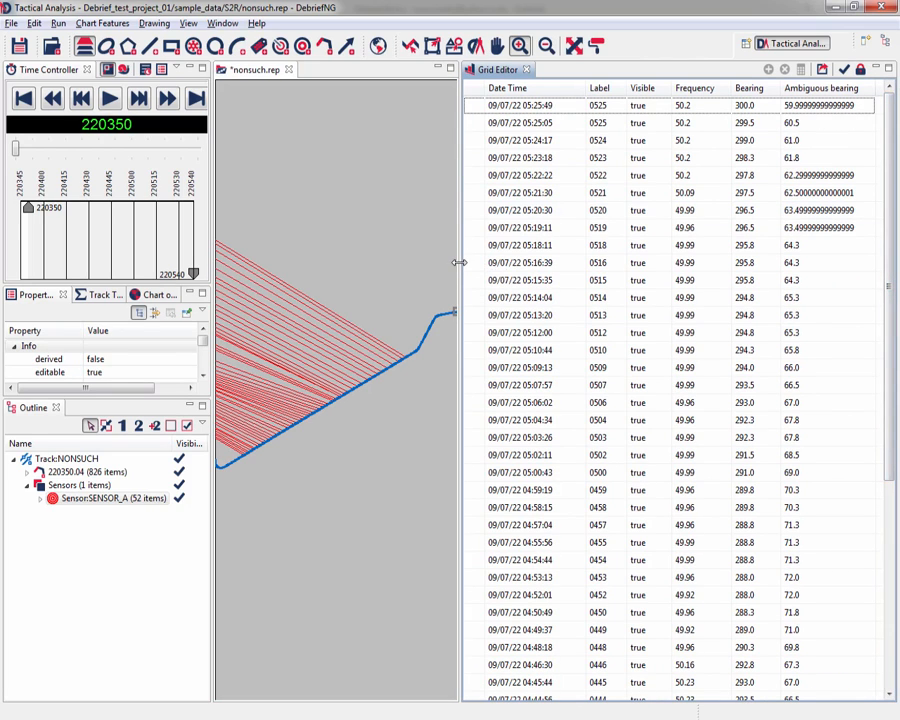
{"action": "left_click_drag", "start_coordinate": [460, 262], "coordinate": [558, 263]}
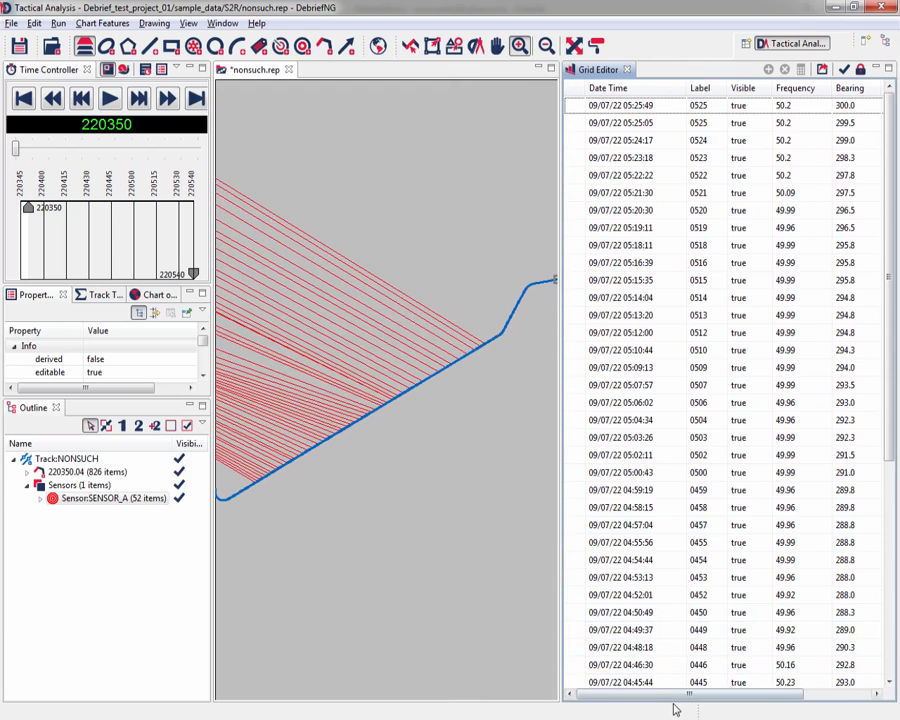
{"action": "left_click_drag", "start_coordinate": [669, 701], "coordinate": [643, 703]}
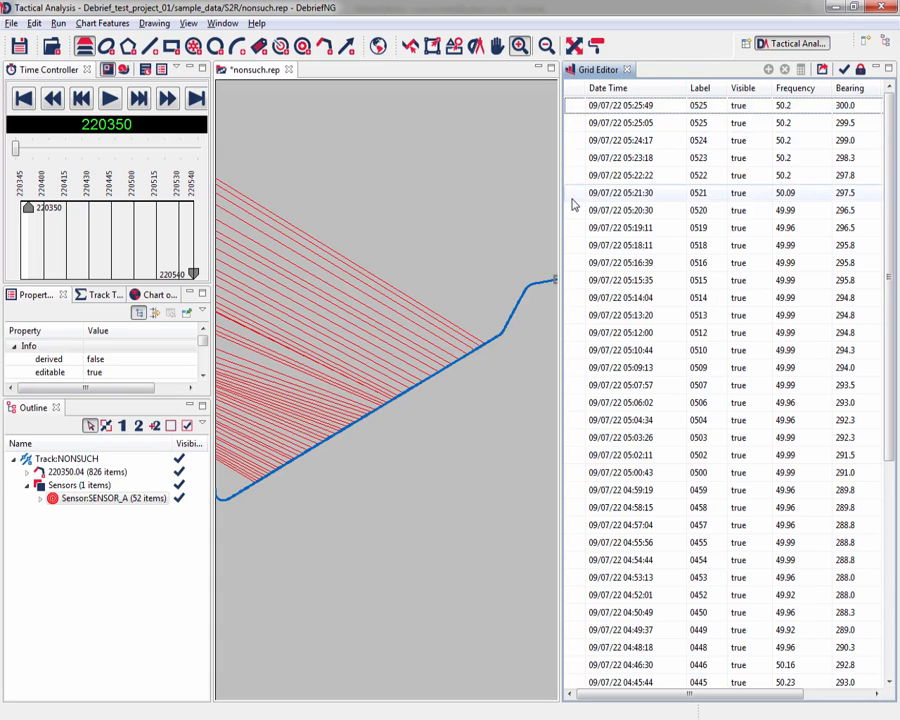
- Insert a row at SENSOR_A's 05:15:35 cut and delete the inserted duplicate again
{"action": "left_click", "coordinate": [590, 280]}
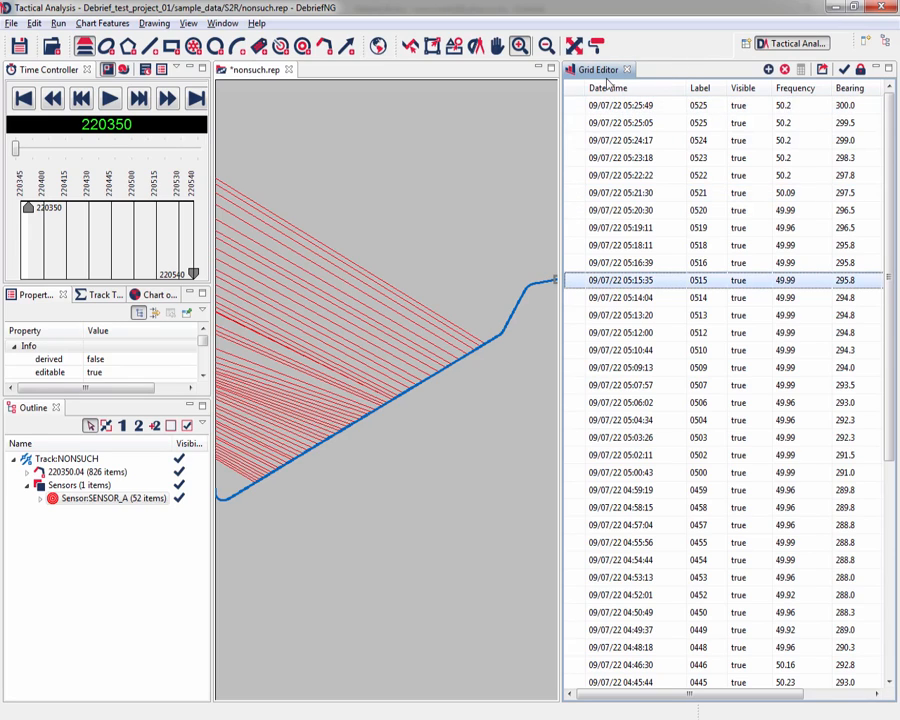
{"action": "left_click", "coordinate": [503, 227]}
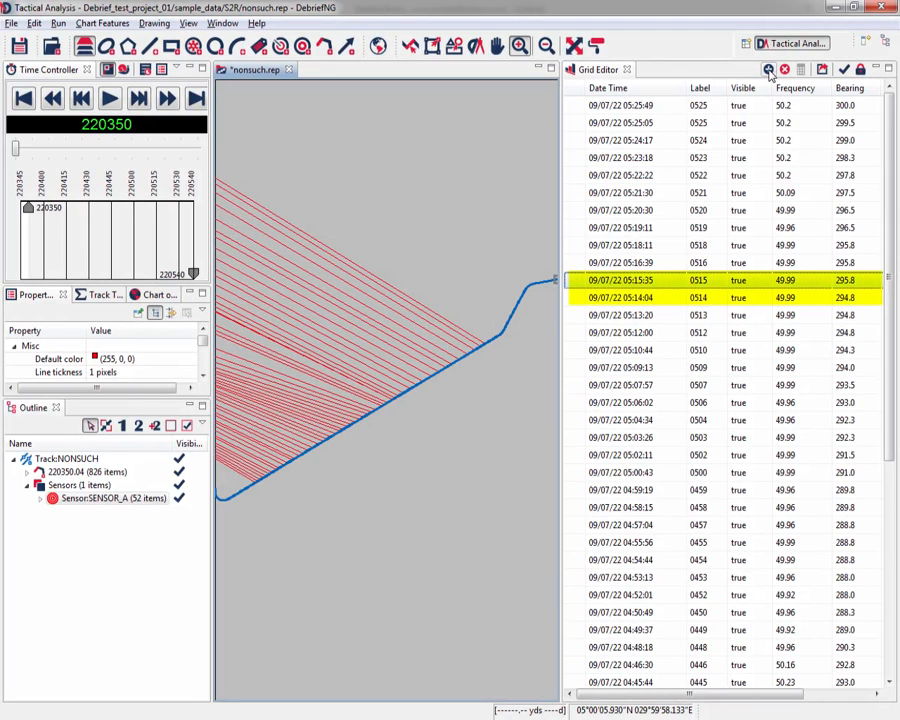
{"action": "left_click", "coordinate": [768, 72]}
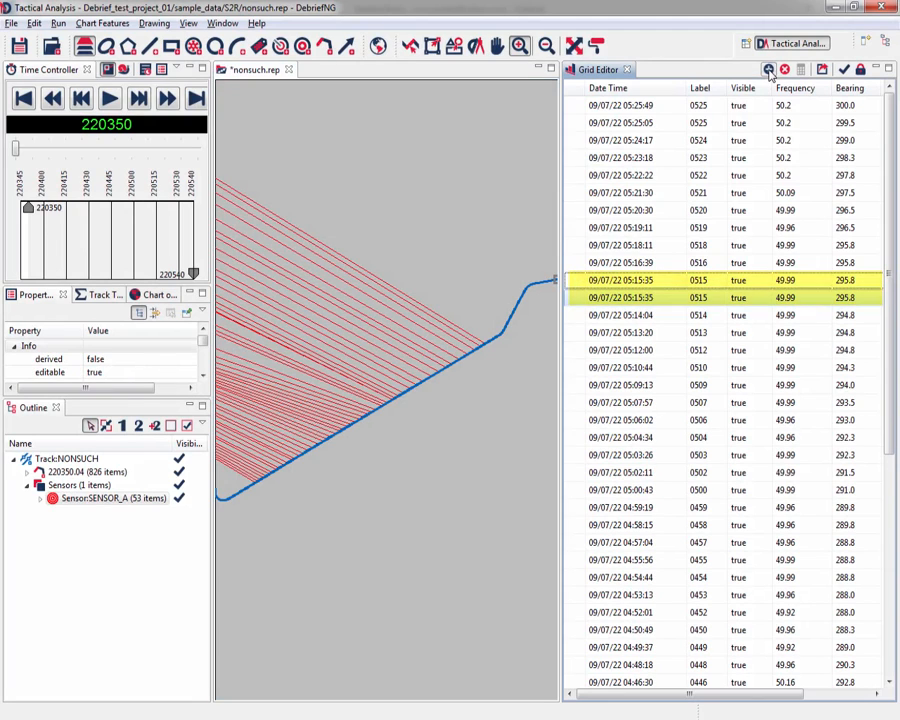
{"action": "right_click", "coordinate": [639, 305]}
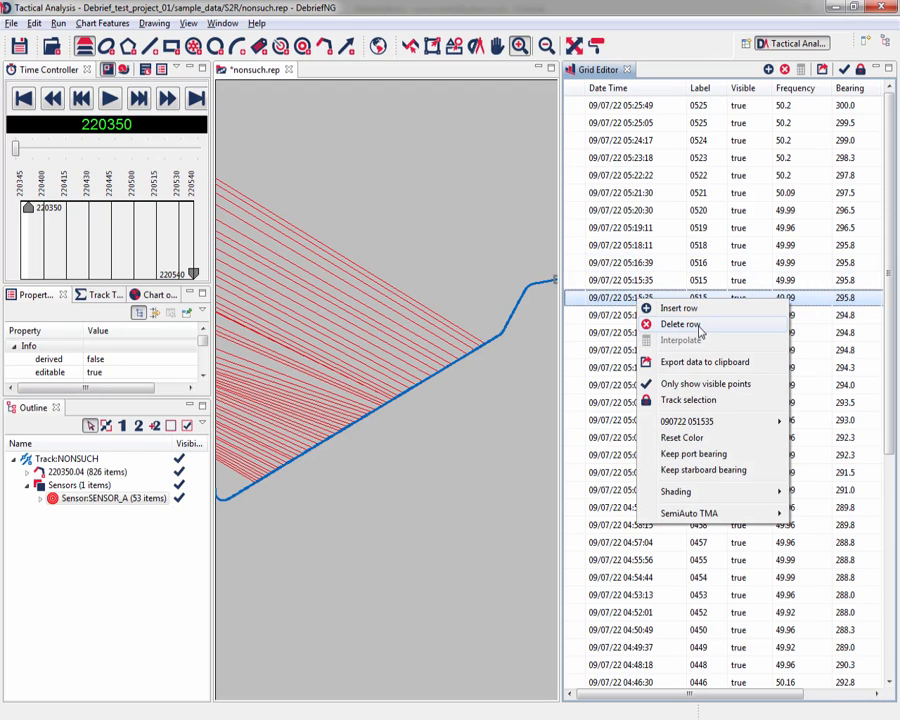
{"action": "left_click", "coordinate": [681, 324]}
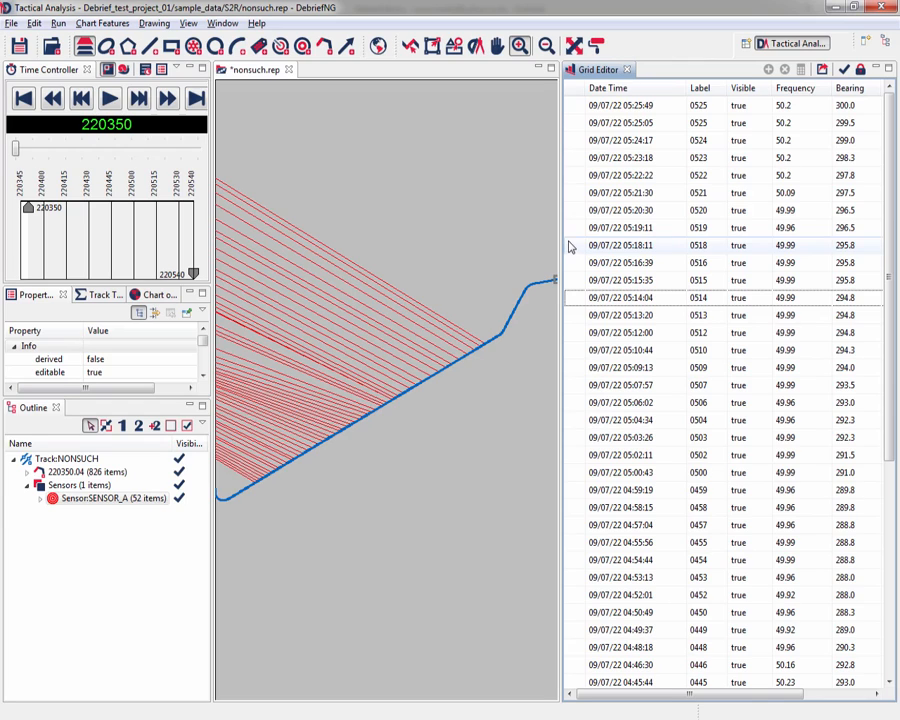
- Graph SENSOR_A's frequency over time, zoom in on the 05:09 to 05:26 cuts and restore the full range
{"action": "left_click", "coordinate": [811, 95]}
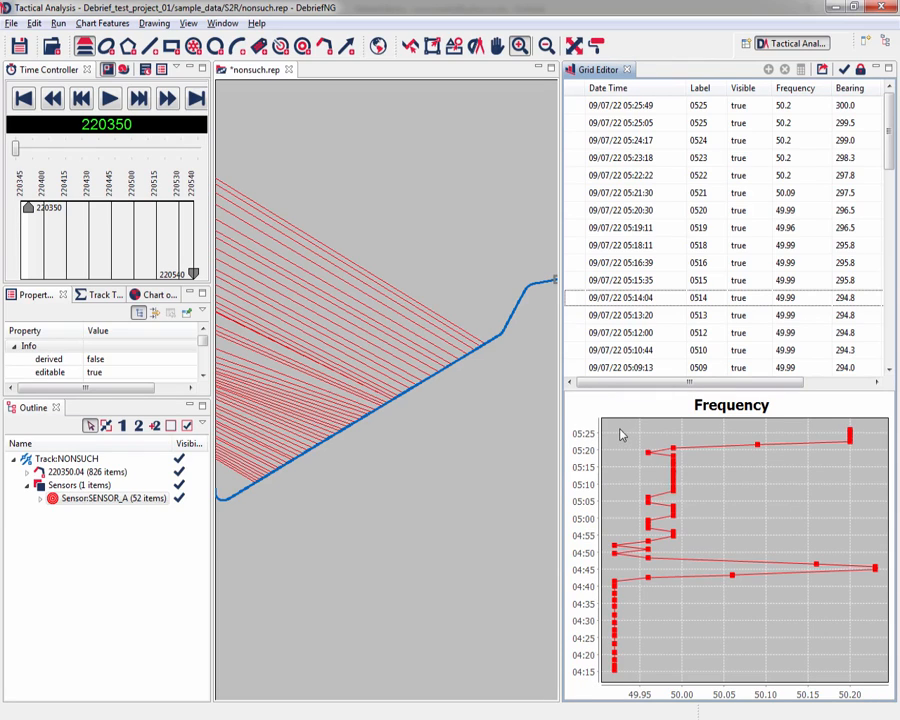
{"action": "left_click_drag", "start_coordinate": [620, 430], "coordinate": [680, 493]}
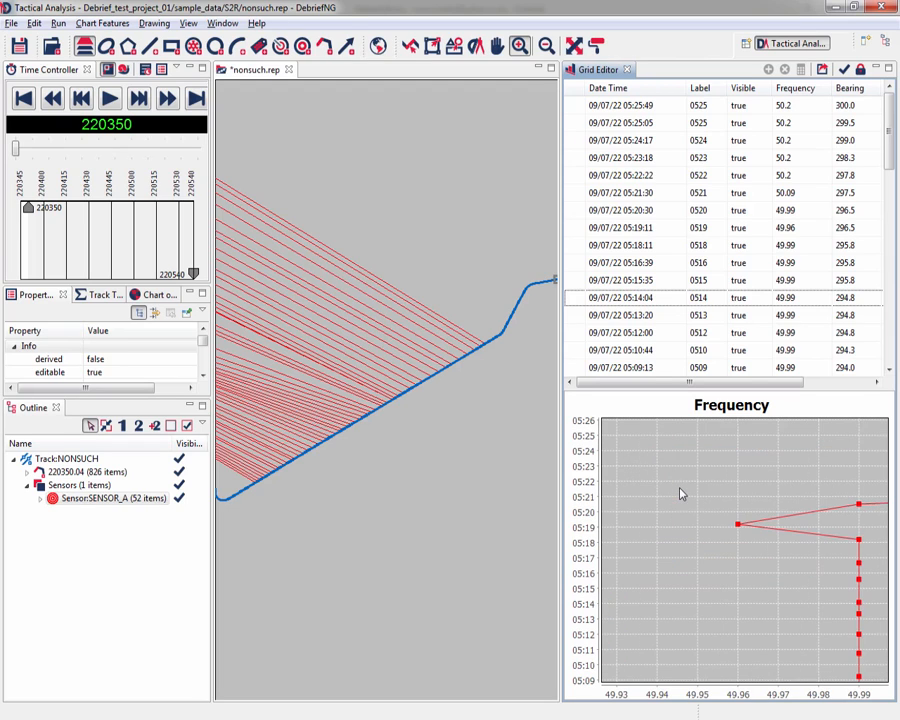
{"action": "left_click_drag", "start_coordinate": [878, 680], "coordinate": [821, 603]}
{"action": "left_click_drag", "start_coordinate": [887, 578], "coordinate": [892, 583]}
{"action": "left_click_drag", "start_coordinate": [829, 639], "coordinate": [688, 550]}
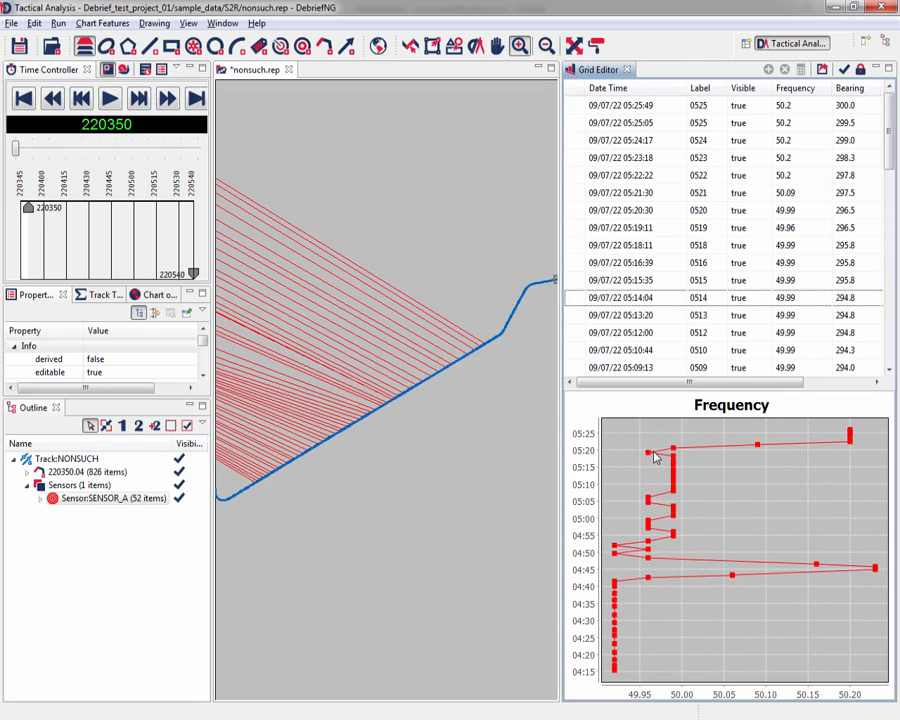
- Move the 05:19:11 cut on the Frequency graph to about 49.99, in line with its neighbouring points, and restore the full graph range
{"action": "left_click_drag", "start_coordinate": [651, 459], "coordinate": [653, 457]}
{"action": "left_click_drag", "start_coordinate": [643, 437], "coordinate": [688, 477]}
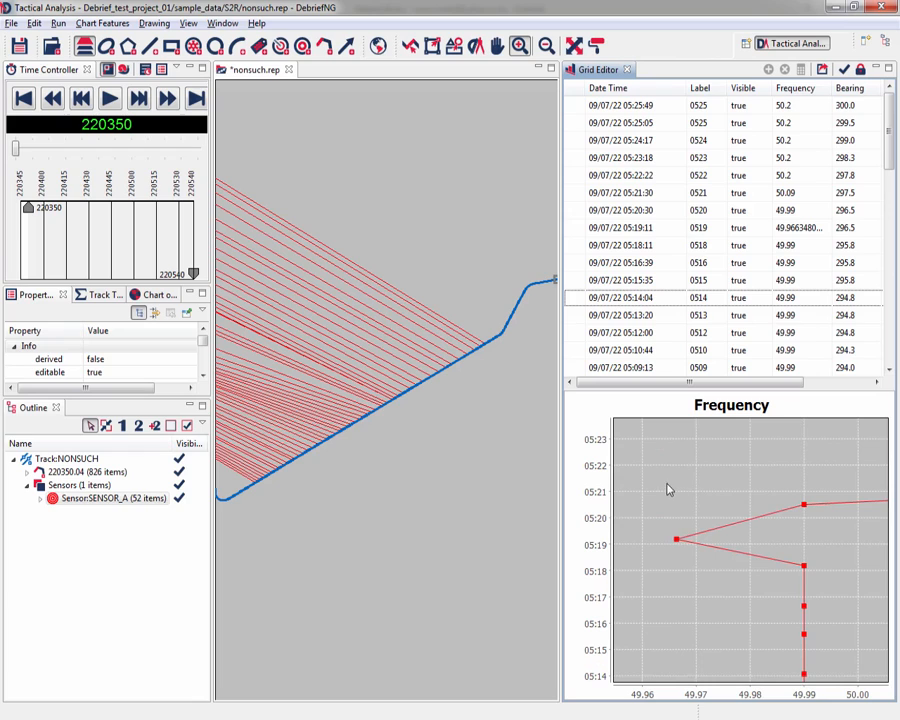
{"action": "left_click_drag", "start_coordinate": [669, 404], "coordinate": [822, 607]}
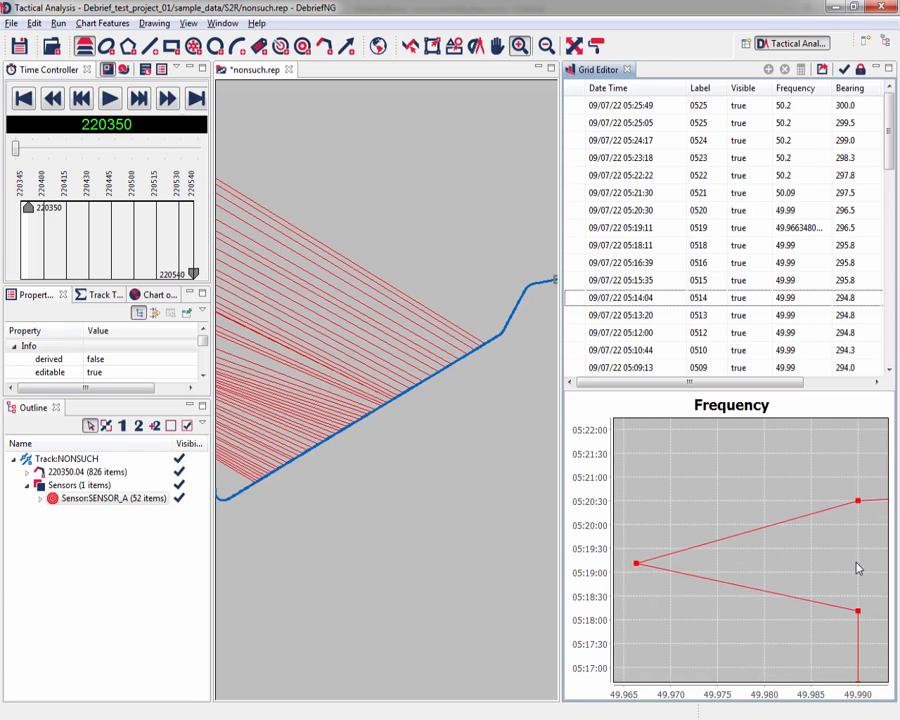
{"action": "left_click_drag", "start_coordinate": [857, 568], "coordinate": [859, 566]}
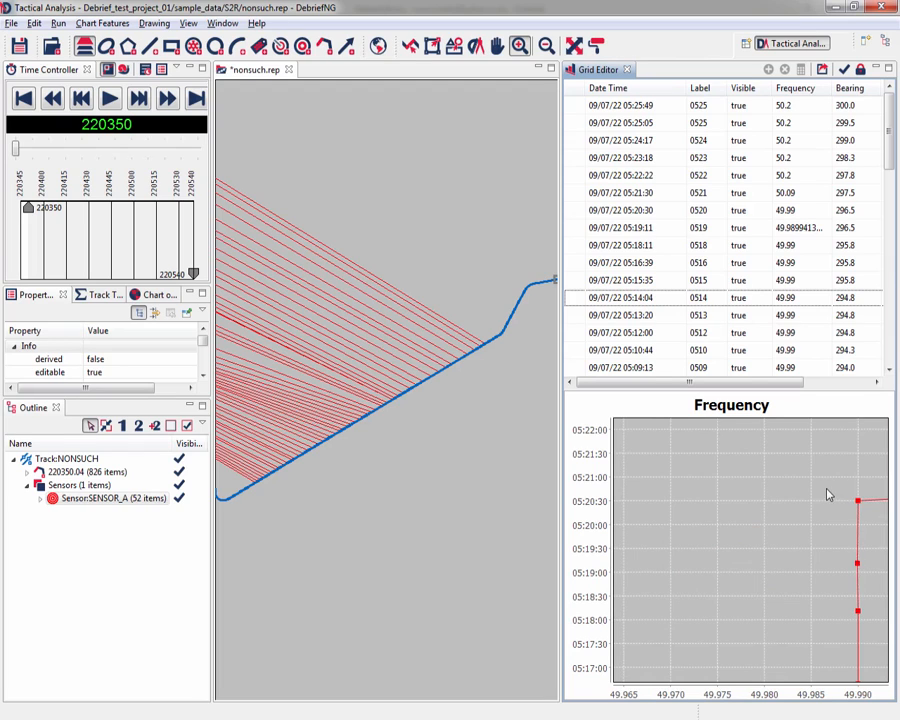
{"action": "left_click_drag", "start_coordinate": [826, 491], "coordinate": [886, 618]}
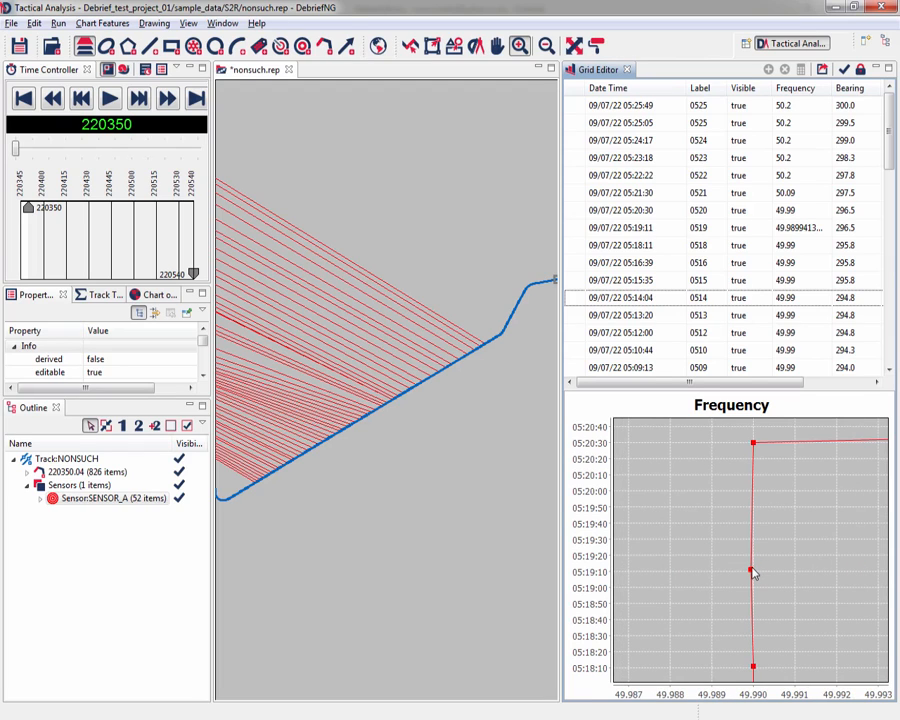
{"action": "left_click_drag", "start_coordinate": [752, 570], "coordinate": [754, 570]}
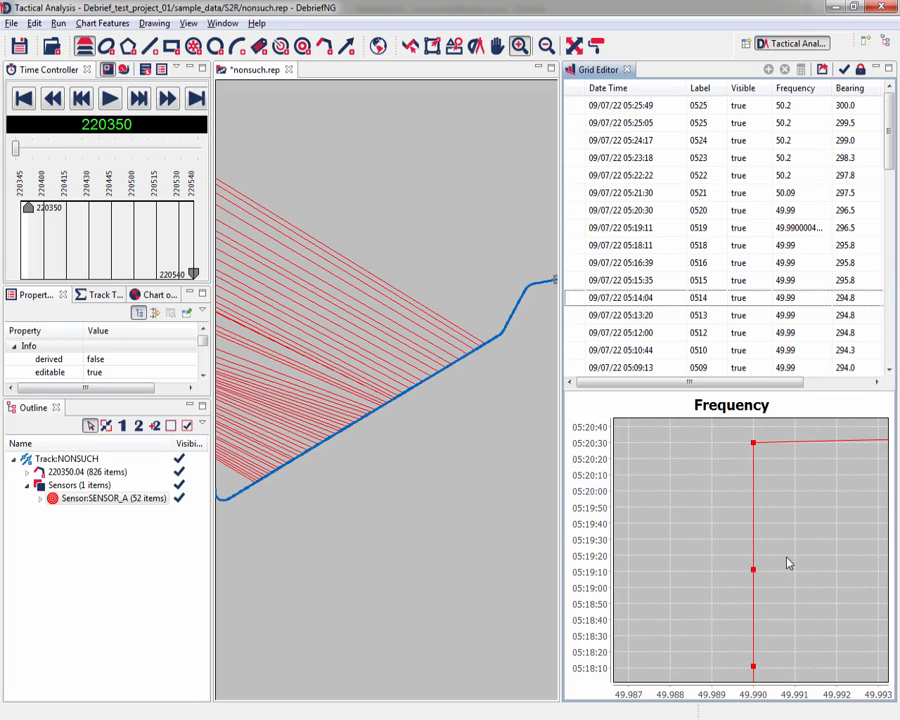
{"action": "left_click_drag", "start_coordinate": [854, 602], "coordinate": [765, 508]}
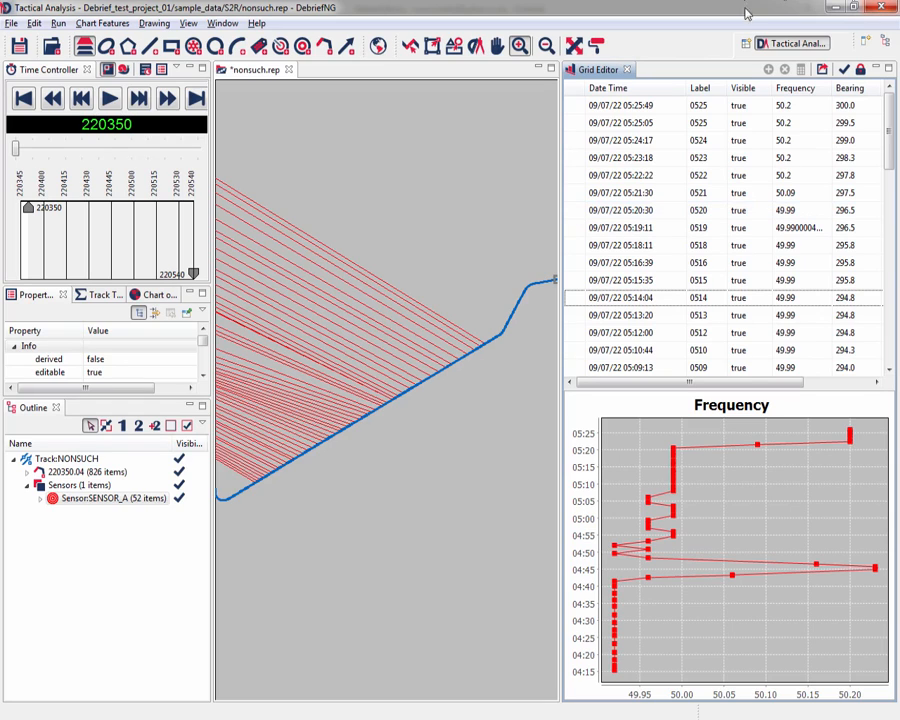
- Graph SENSOR_A's bearings over time, zoomed in on the cuts between about 05:07 and 05:25
{"action": "left_click", "coordinate": [868, 90]}
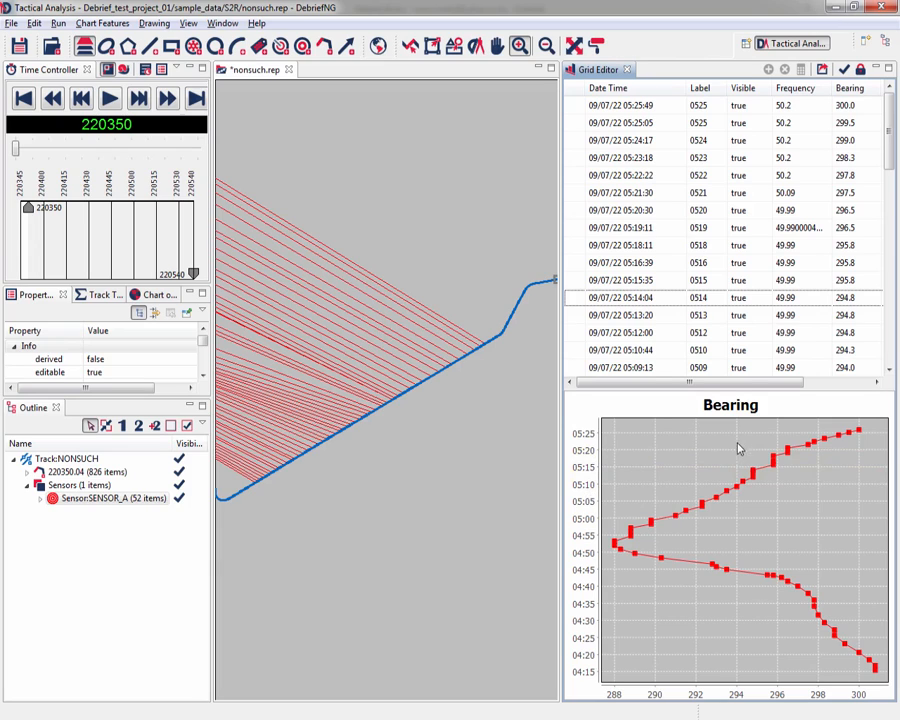
{"action": "left_click_drag", "start_coordinate": [709, 432], "coordinate": [850, 505]}
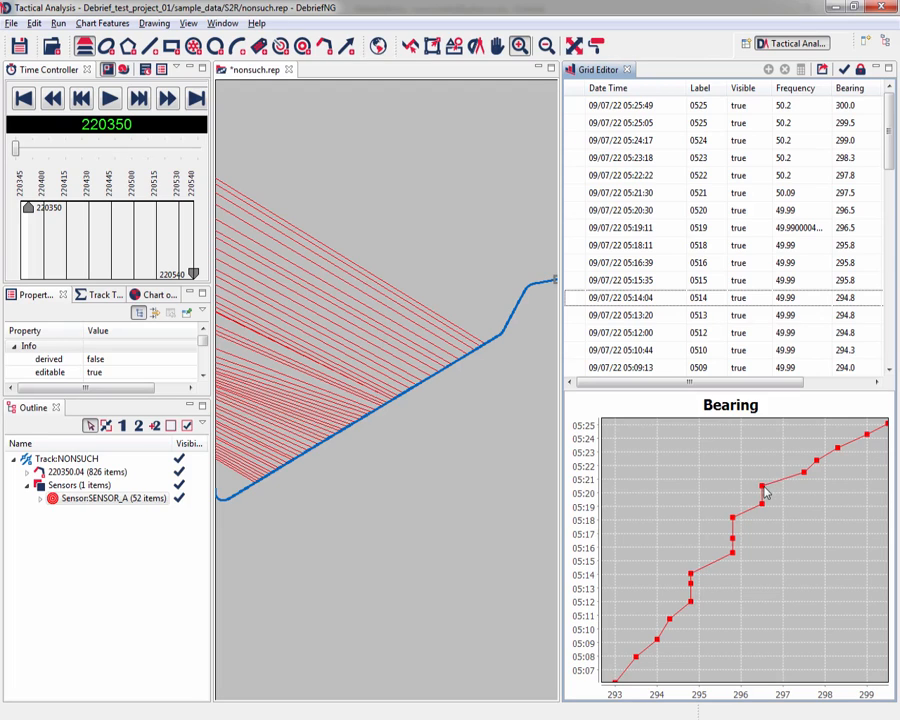
{"action": "left_click", "coordinate": [890, 368]}
{"action": "left_click", "coordinate": [890, 368]}
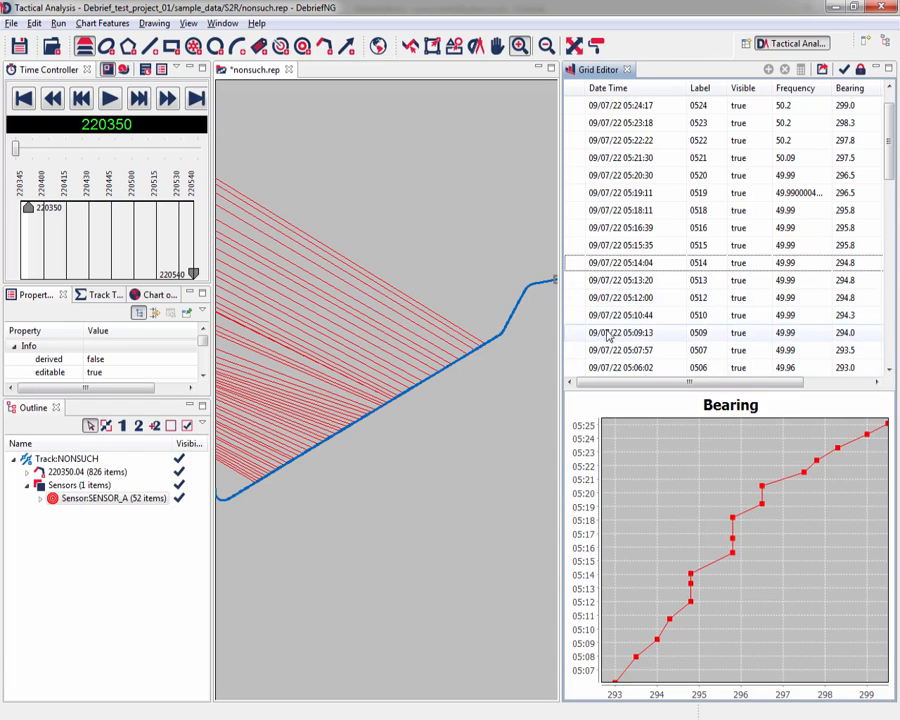
- Try interpolating the bearings between the 05:10:44 and 05:21:30 cuts, and undo the interpolation
{"action": "left_click", "coordinate": [576, 317]}
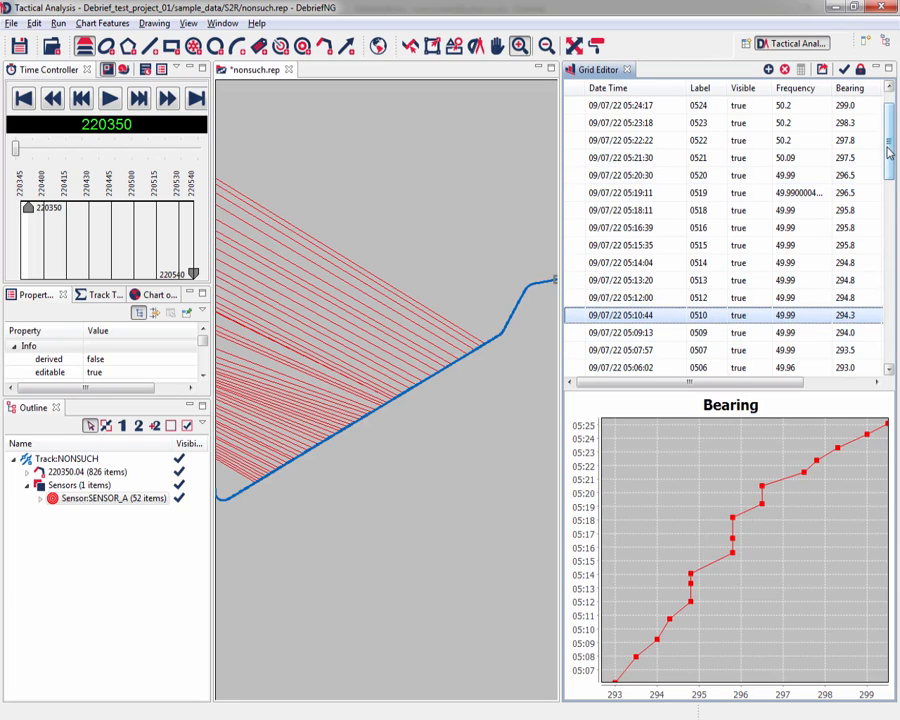
{"action": "left_click", "coordinate": [577, 163], "text": "ctrl"}
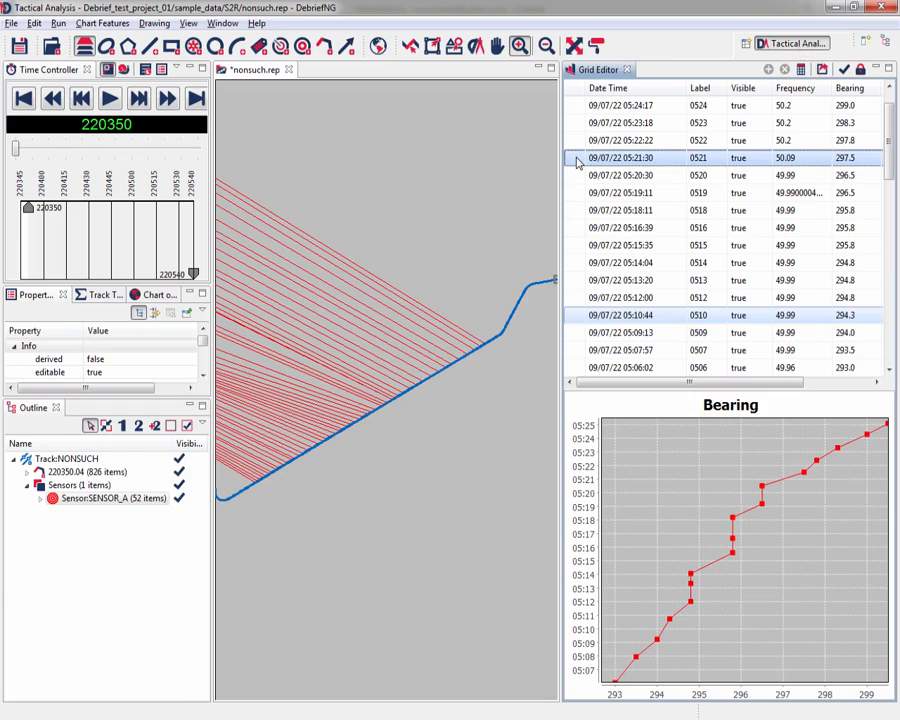
{"action": "left_click", "coordinate": [800, 73]}
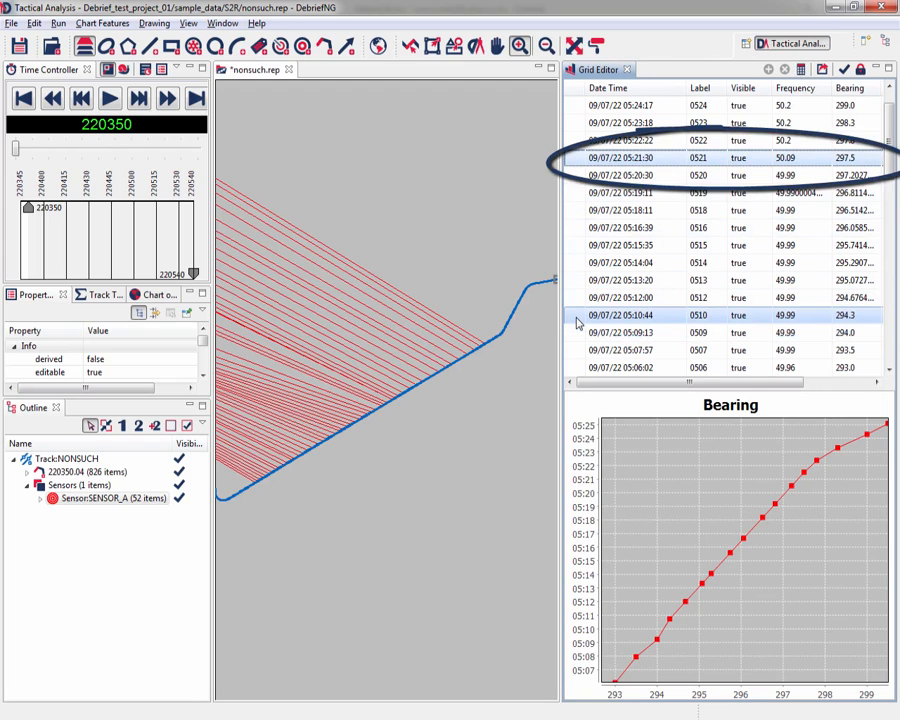
{"action": "left_click", "coordinate": [578, 160]}
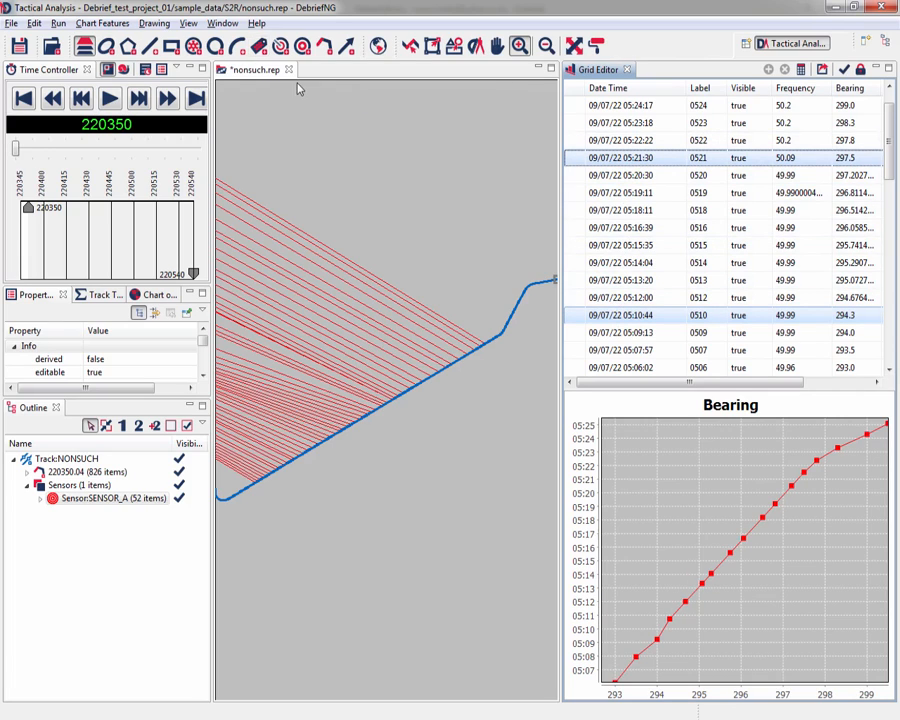
{"action": "key", "text": "ctrl+z"}
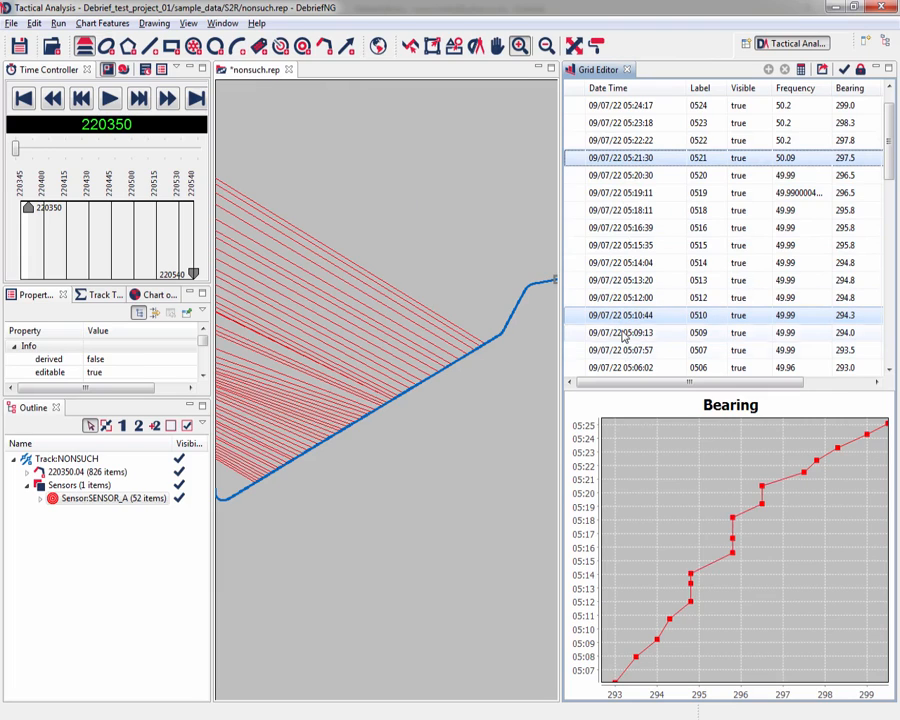
- Interpolate the bearings using the 05:10:44, 05:14:04, 05:18:11, 05:21:30, 05:23:18 and 05:25:05 cuts as the selected fixed points
{"action": "left_click", "coordinate": [598, 264], "text": "ctrl"}
{"action": "left_click", "coordinate": [597, 212], "text": "ctrl"}
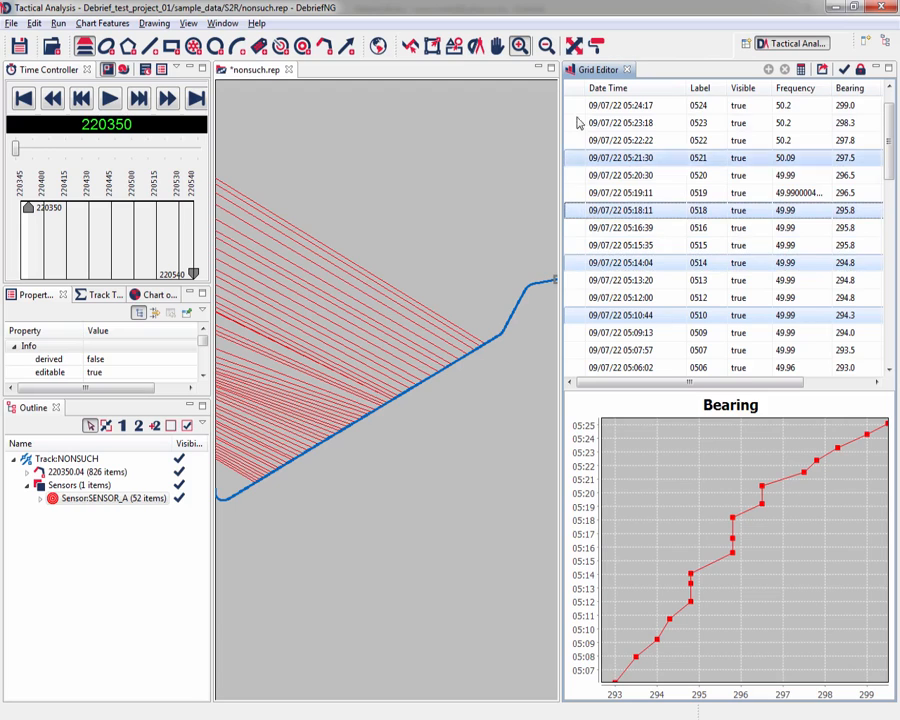
{"action": "left_click", "coordinate": [604, 122], "text": "ctrl"}
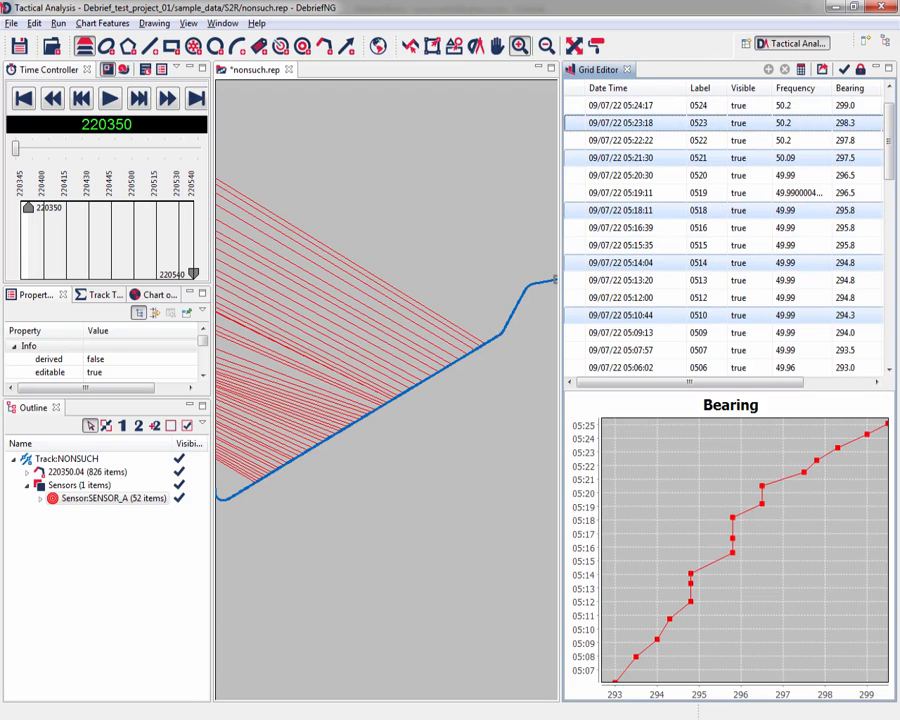
{"action": "left_click_drag", "start_coordinate": [893, 133], "coordinate": [889, 111]}
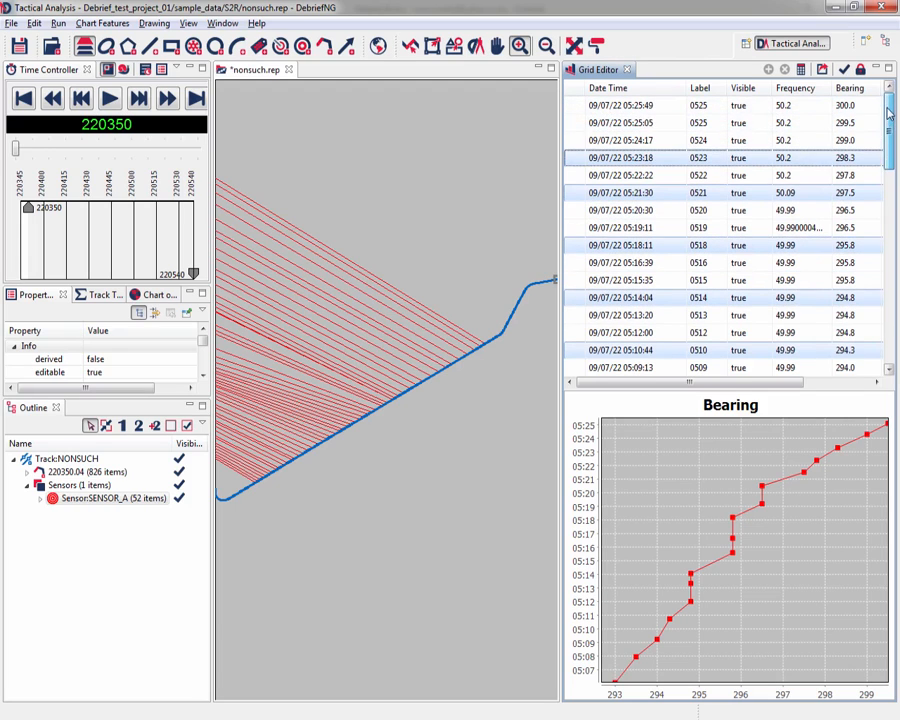
{"action": "left_click", "coordinate": [802, 72]}
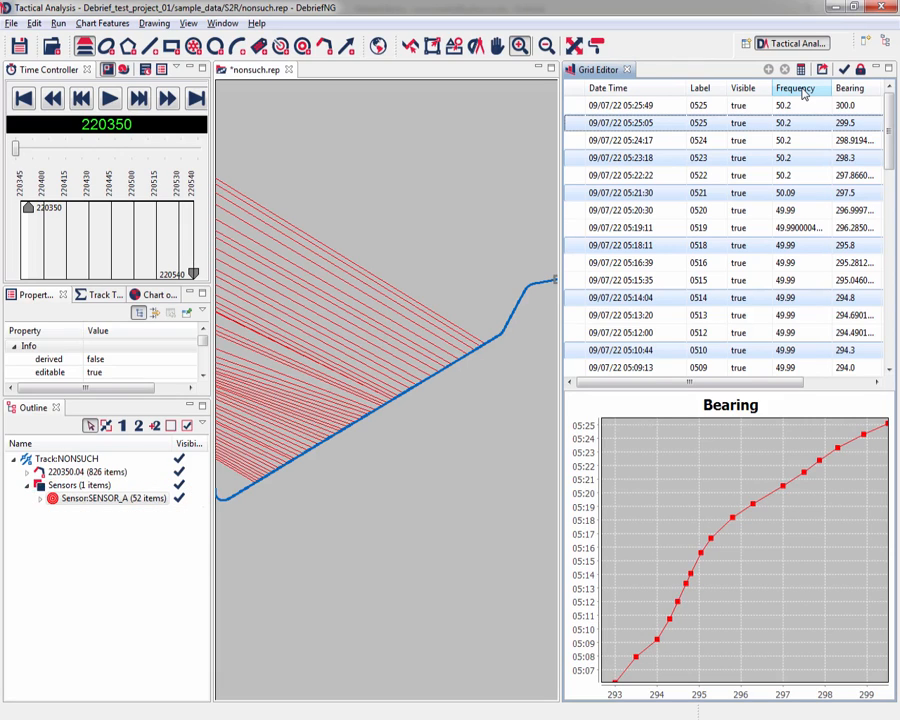
- Enlarge the property list for SENSOR_A and set its sensor offset to -451 m
{"action": "left_click", "coordinate": [103, 503]}
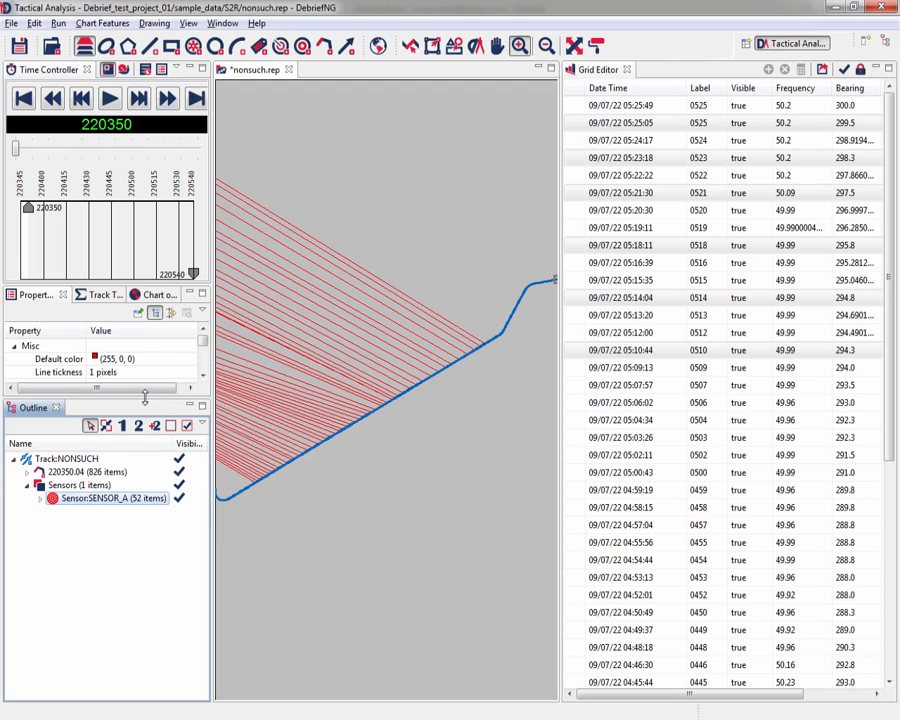
{"action": "left_click_drag", "start_coordinate": [145, 397], "coordinate": [131, 511]}
{"action": "left_click_drag", "start_coordinate": [87, 332], "coordinate": [113, 333]}
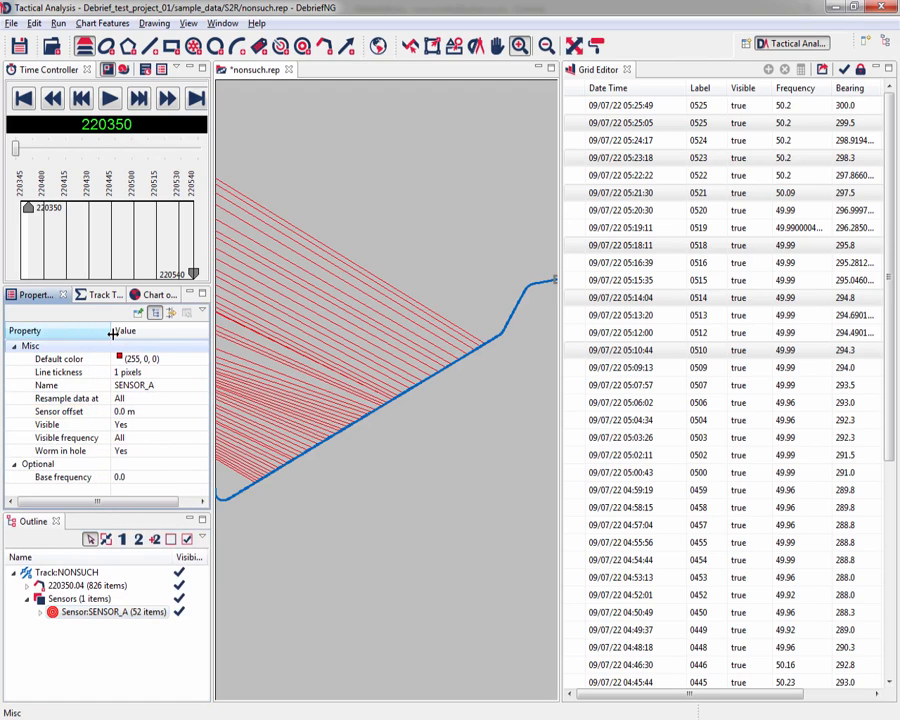
{"action": "left_click", "coordinate": [62, 414]}
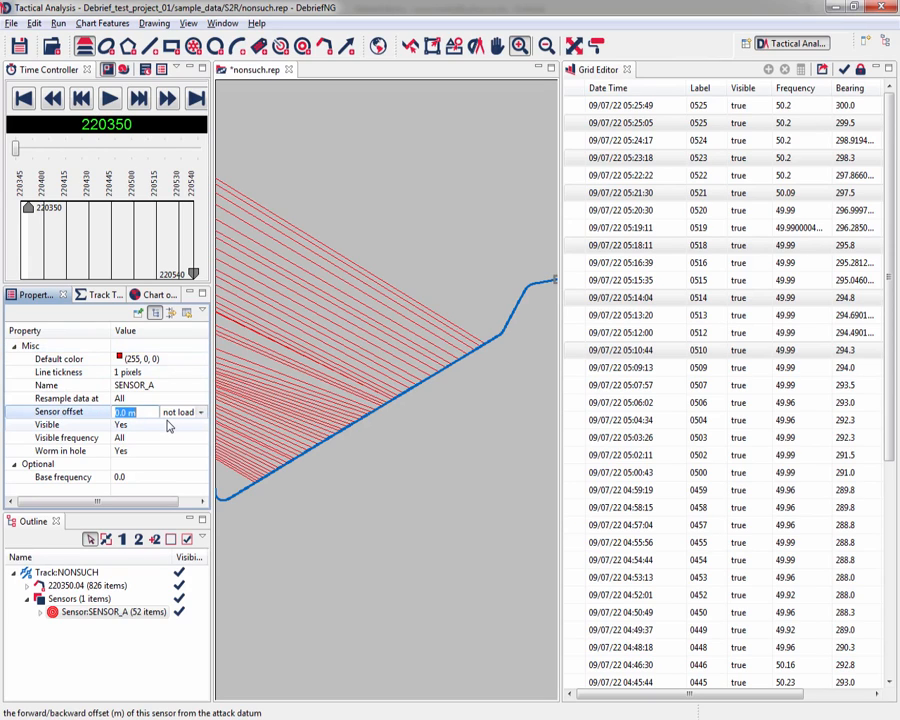
{"action": "type", "text": "-451"}
{"action": "left_click", "coordinate": [16, 441]}
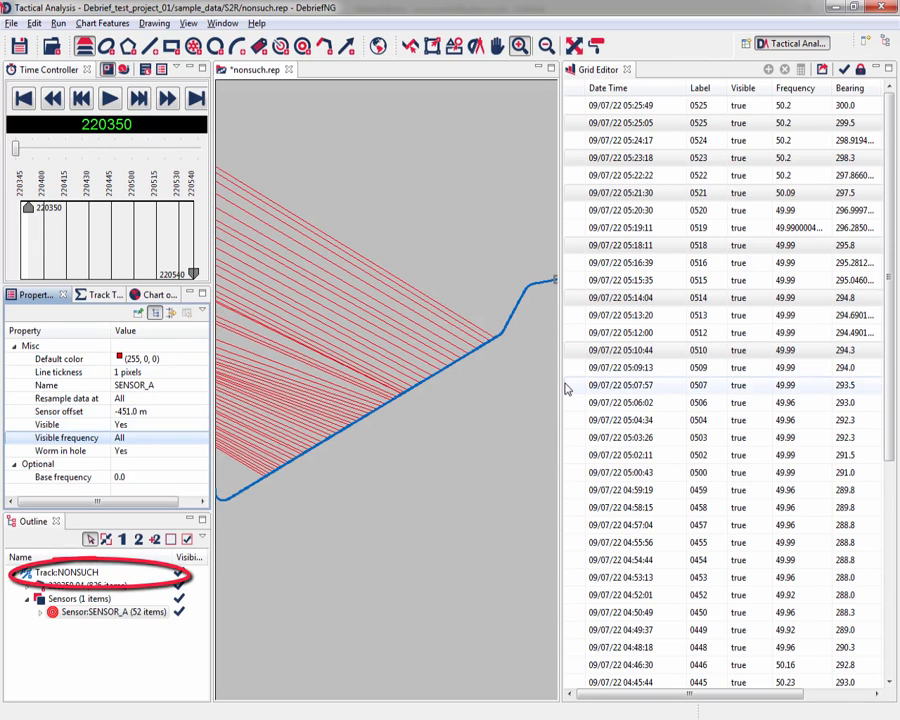
- Set Plot array centre to Yes for the NONSUCH track
{"action": "left_click", "coordinate": [81, 576]}
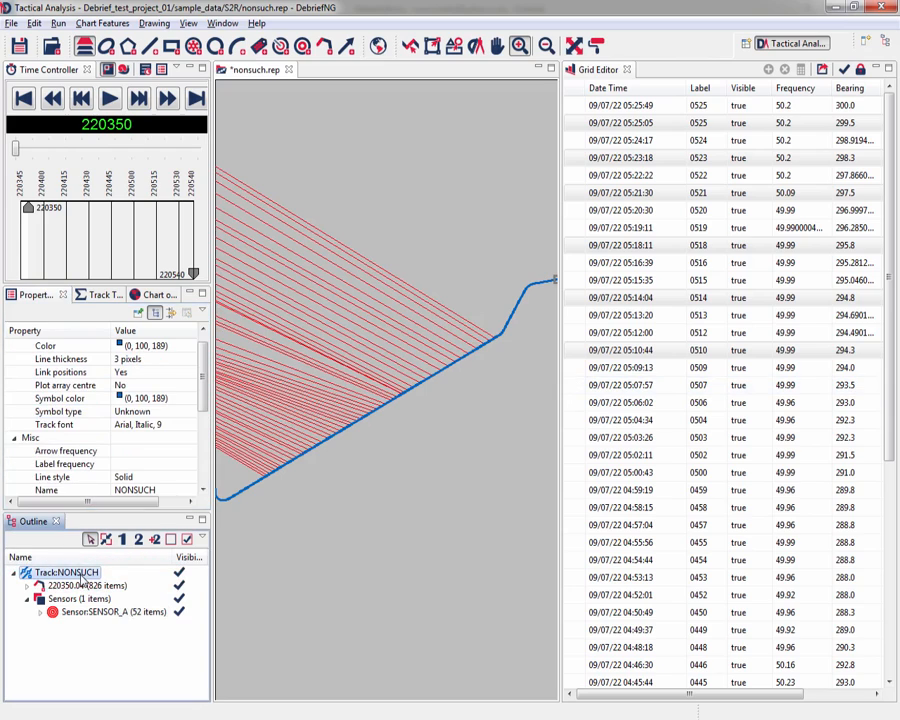
{"action": "left_click", "coordinate": [135, 388]}
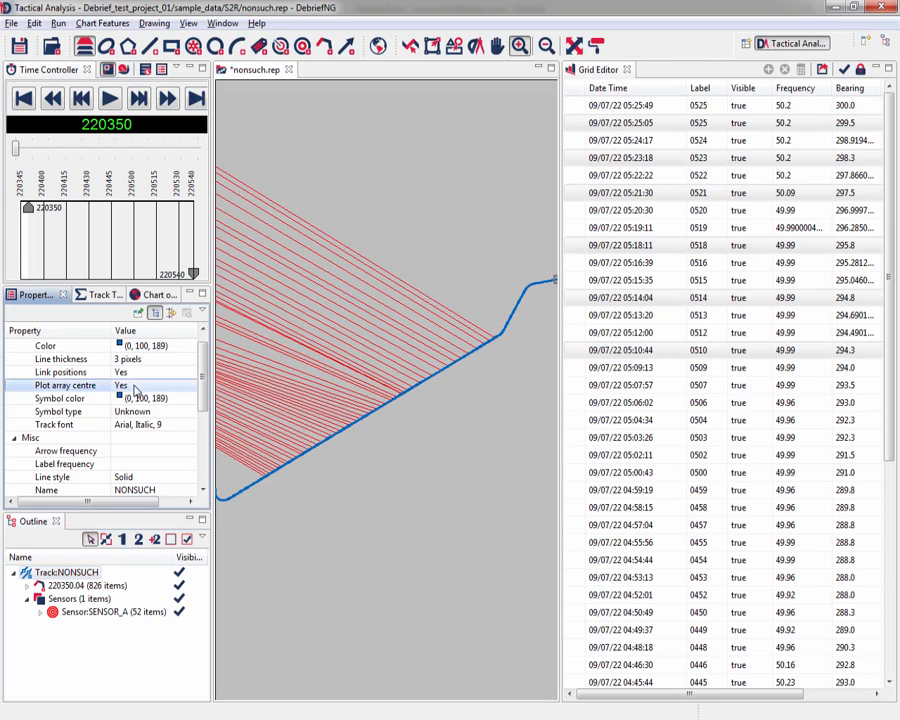
- Switch Plot array centre to No and back to Yes for the NONSUCH track to compare its marker
{"action": "left_click", "coordinate": [508, 428]}
{"action": "left_click", "coordinate": [378, 45]}
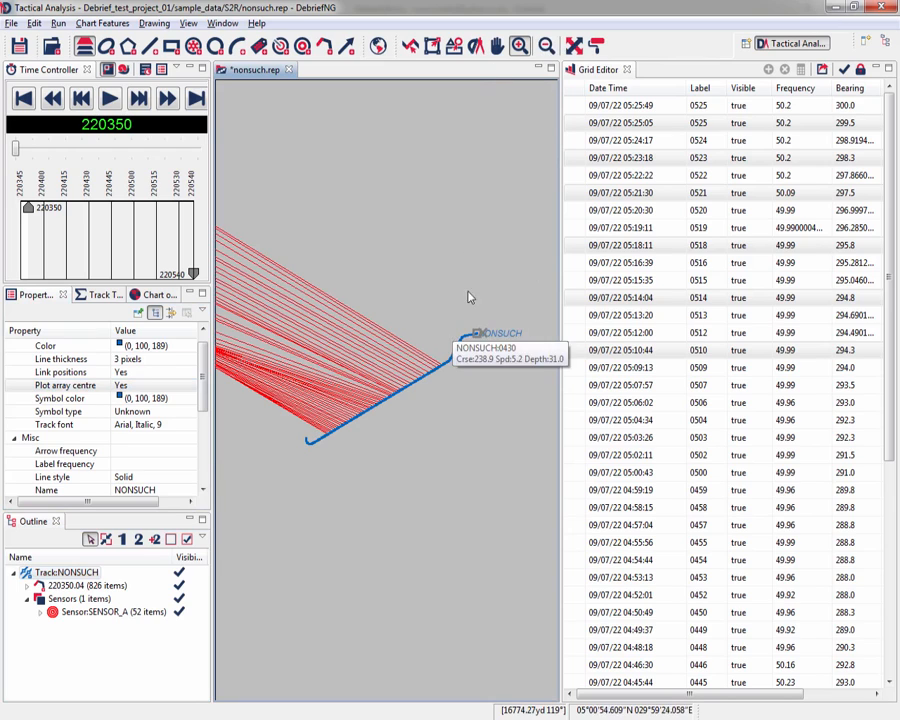
{"action": "left_click_drag", "start_coordinate": [453, 317], "coordinate": [499, 351]}
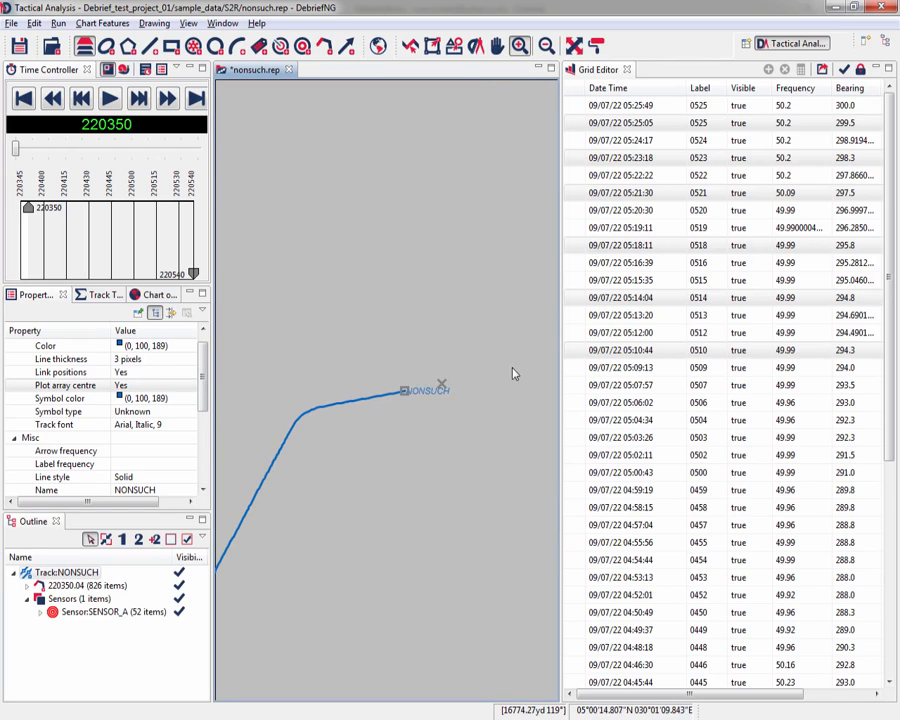
{"action": "double_click", "coordinate": [137, 387]}
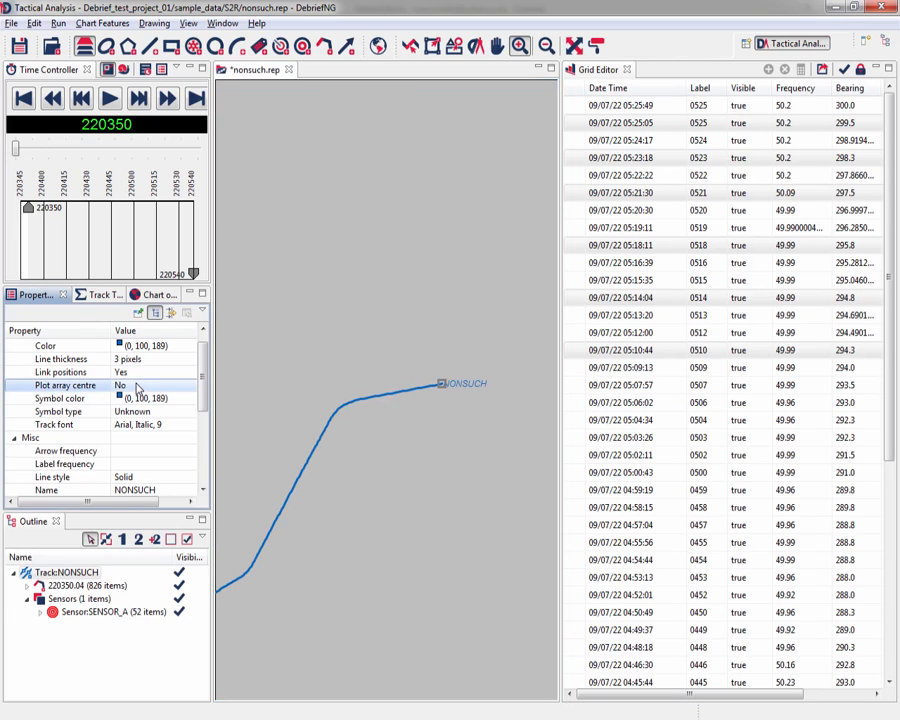
{"action": "double_click", "coordinate": [141, 387]}
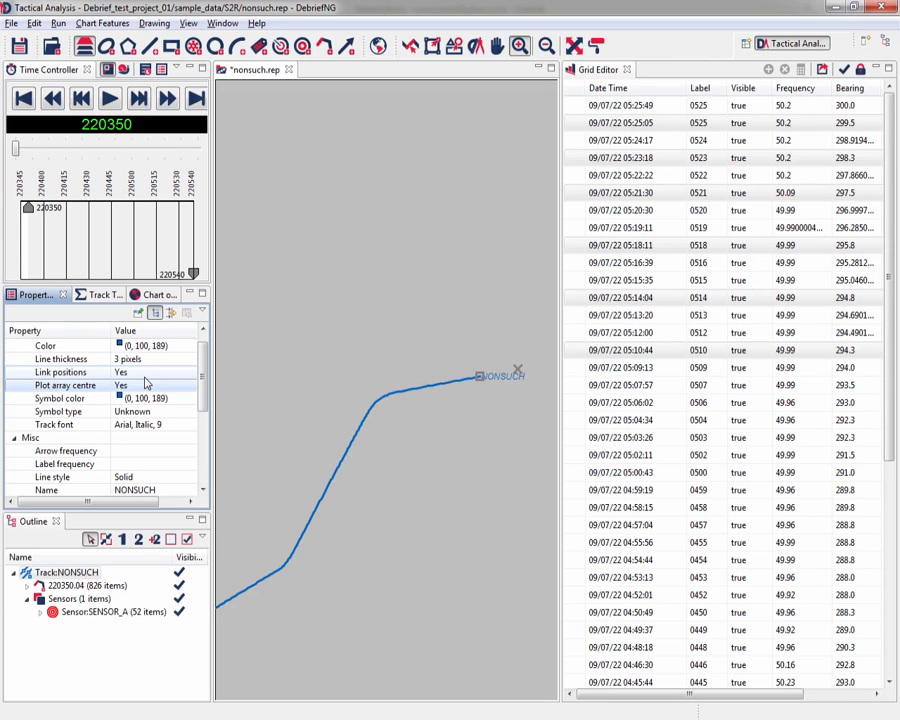
- Set the visible frequency of the SENSOR_A cuts to 1 Min
{"action": "left_click", "coordinate": [113, 613]}
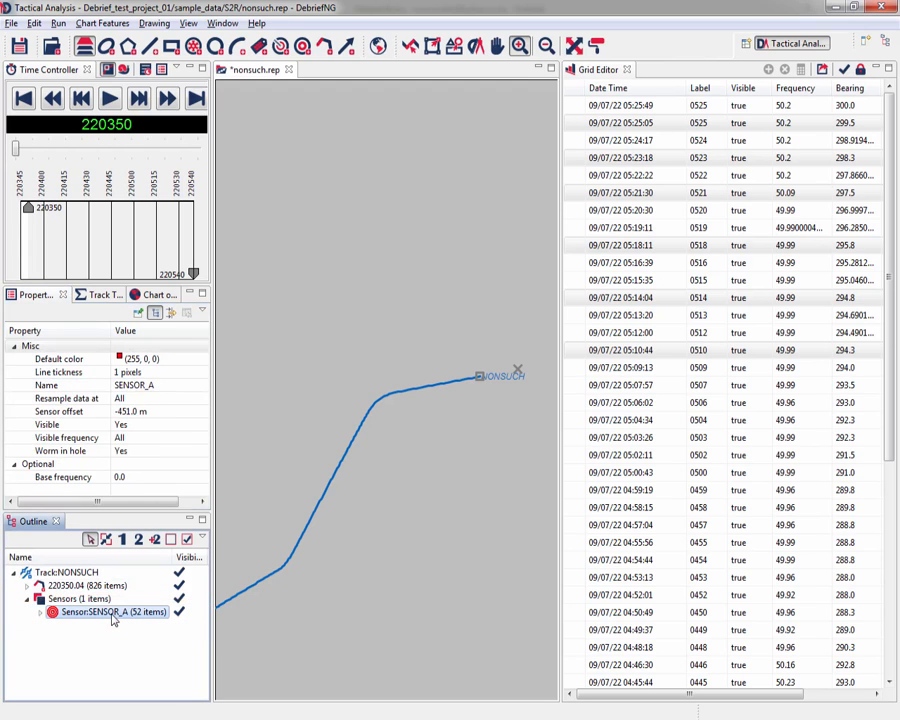
{"action": "right_click", "coordinate": [111, 613]}
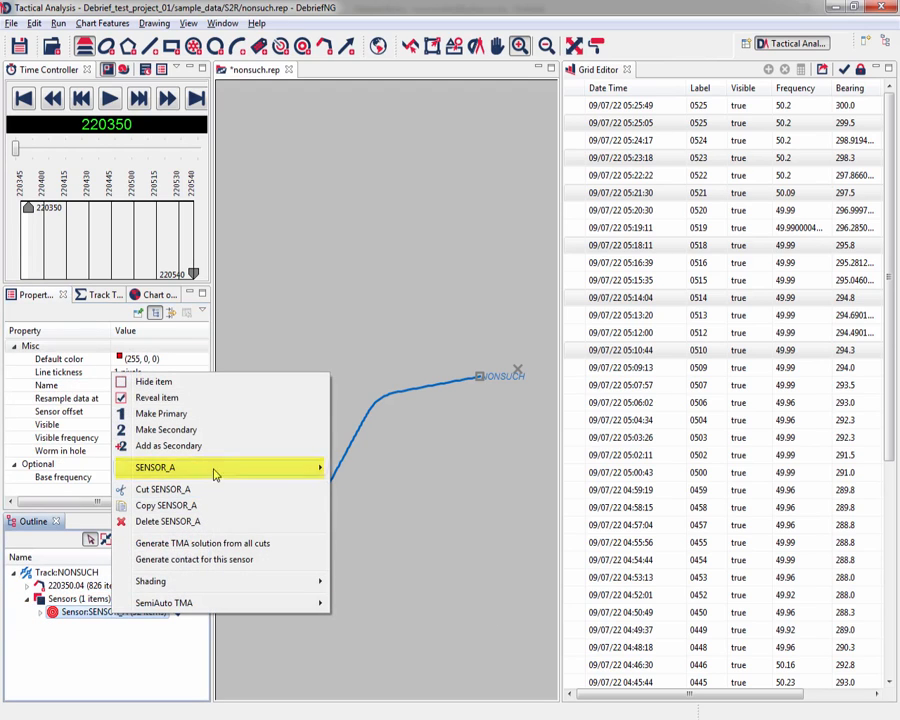
{"action": "mouse_move", "coordinate": [218, 469]}
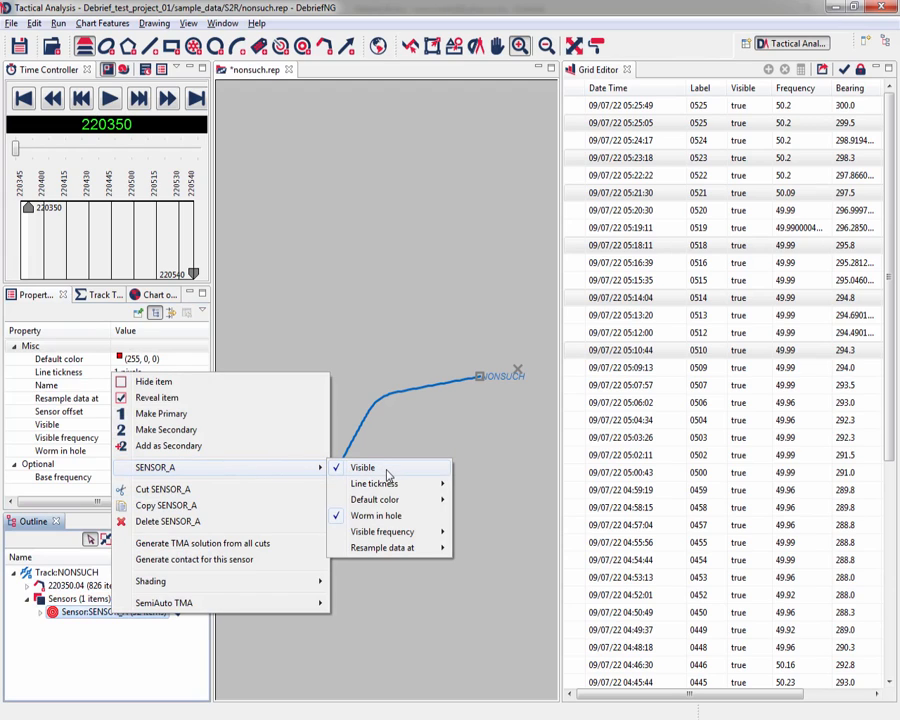
{"action": "mouse_move", "coordinate": [418, 538]}
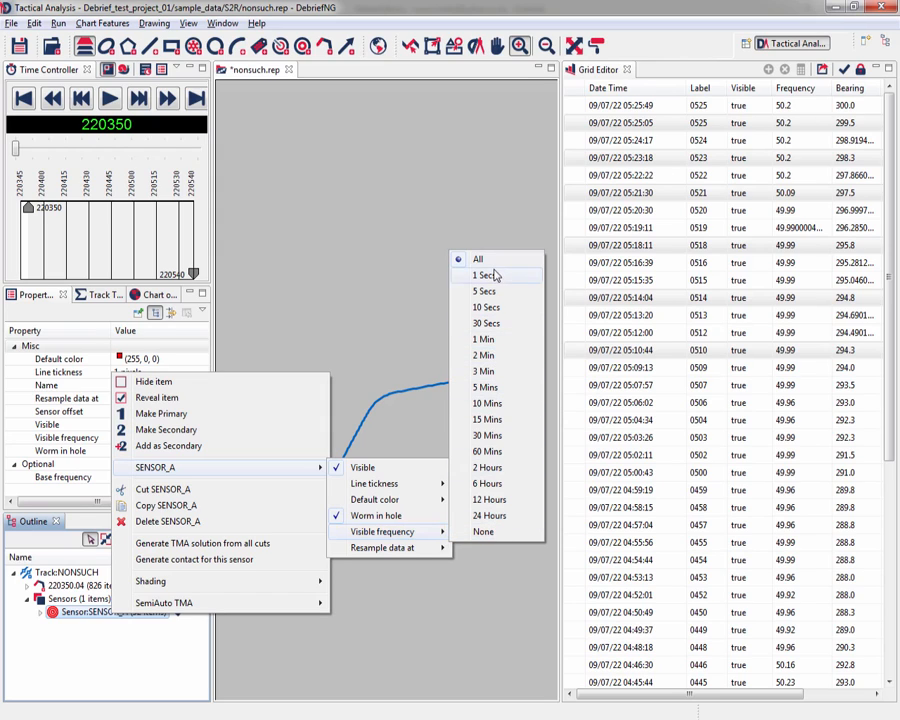
{"action": "left_click", "coordinate": [498, 344]}
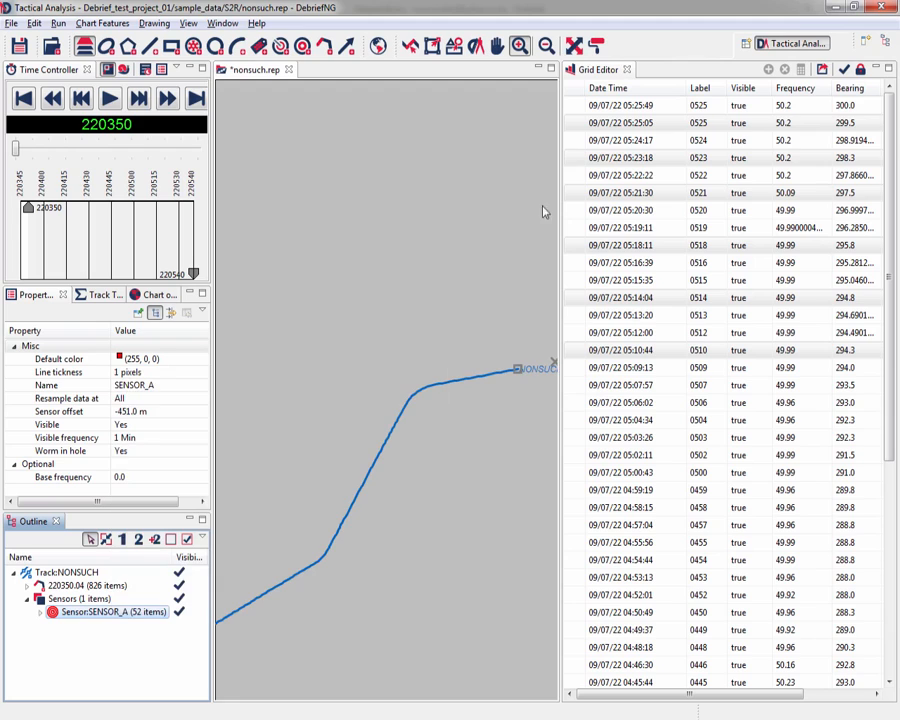
{"action": "left_click", "coordinate": [575, 46]}
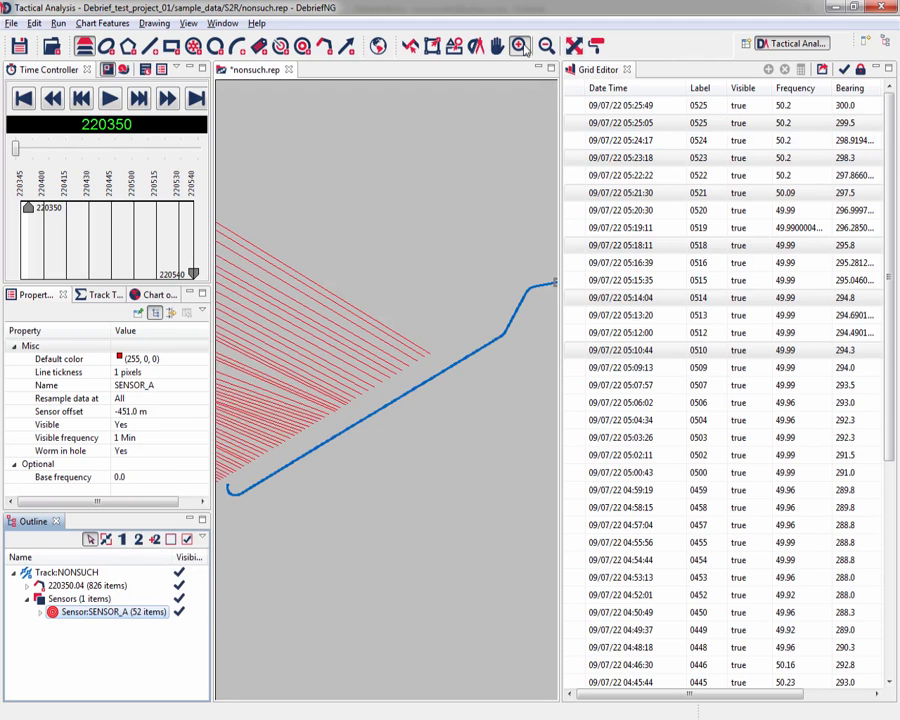
- Thin out the displayed SENSOR_A cuts by setting their visible frequency to 10 Mins
{"action": "right_click", "coordinate": [97, 612]}
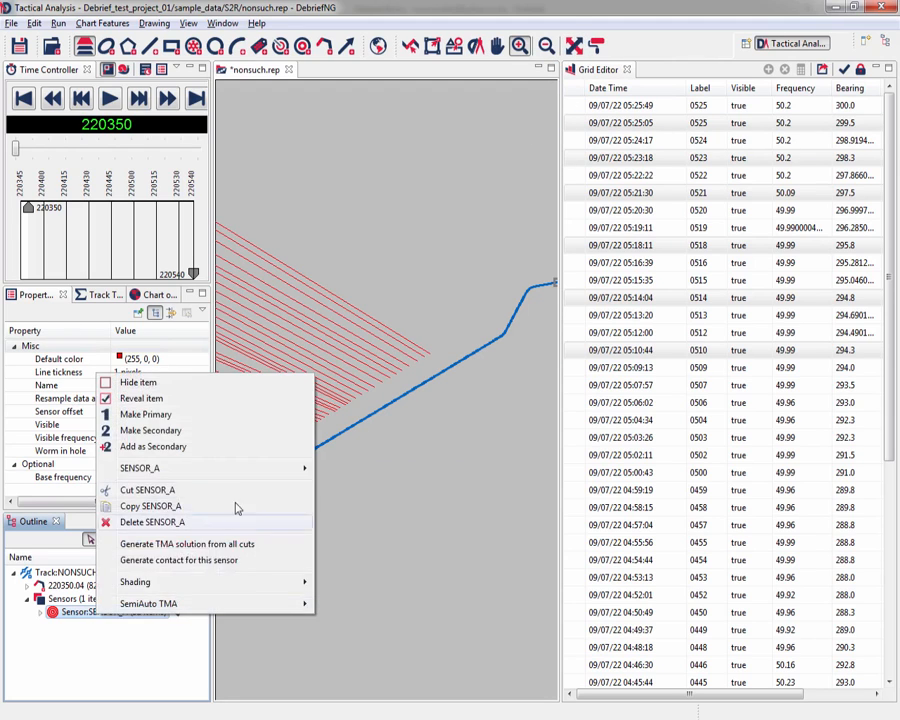
{"action": "mouse_move", "coordinate": [277, 474]}
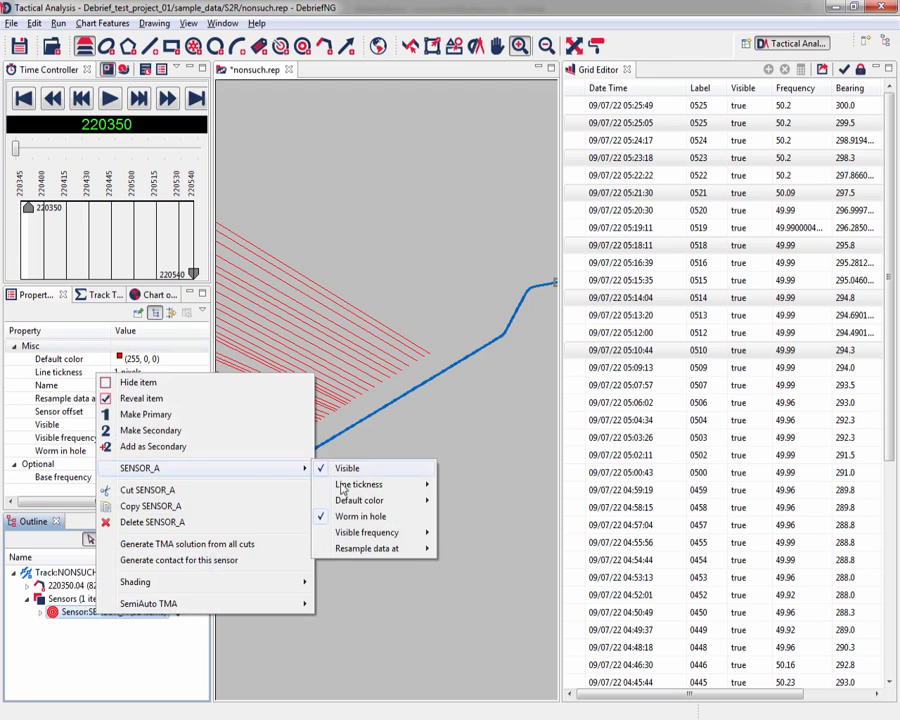
{"action": "mouse_move", "coordinate": [381, 537]}
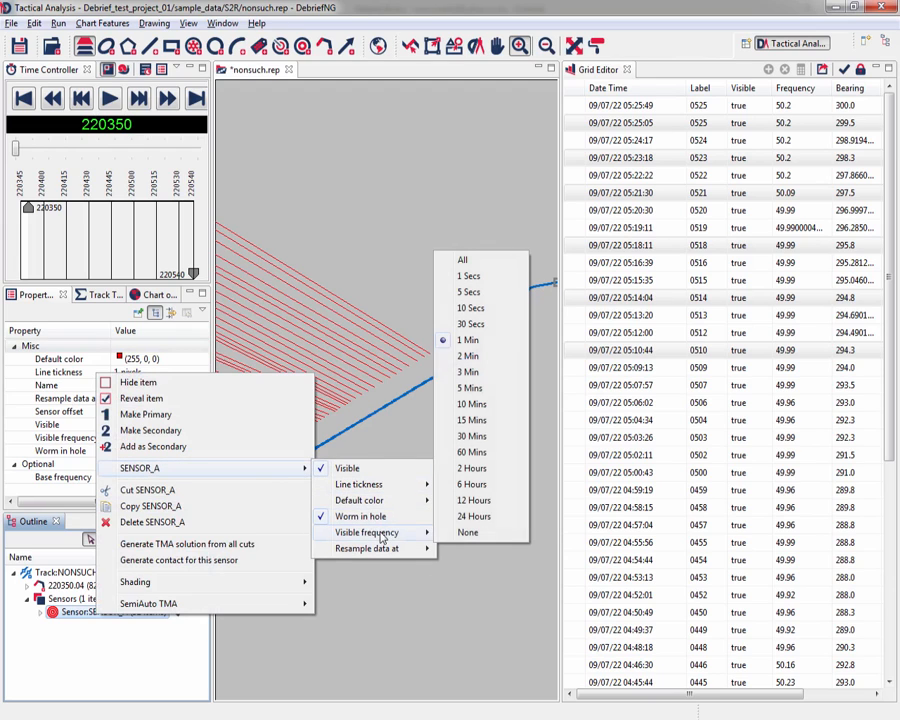
{"action": "left_click", "coordinate": [472, 404]}
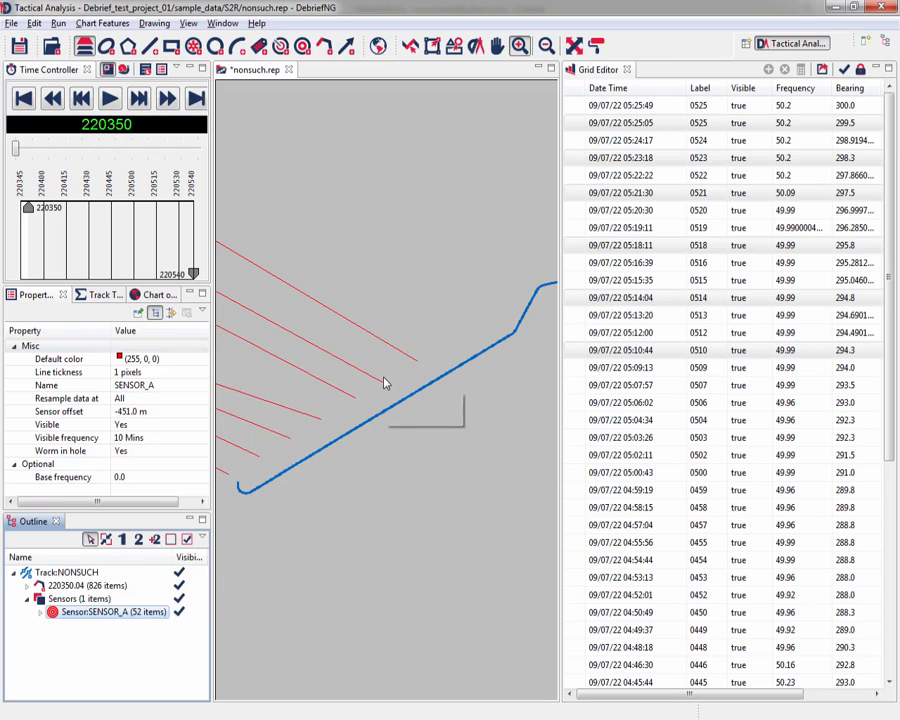
- Restore the visible frequency of SENSOR_A to All so every cut is plotted
{"action": "right_click", "coordinate": [83, 618]}
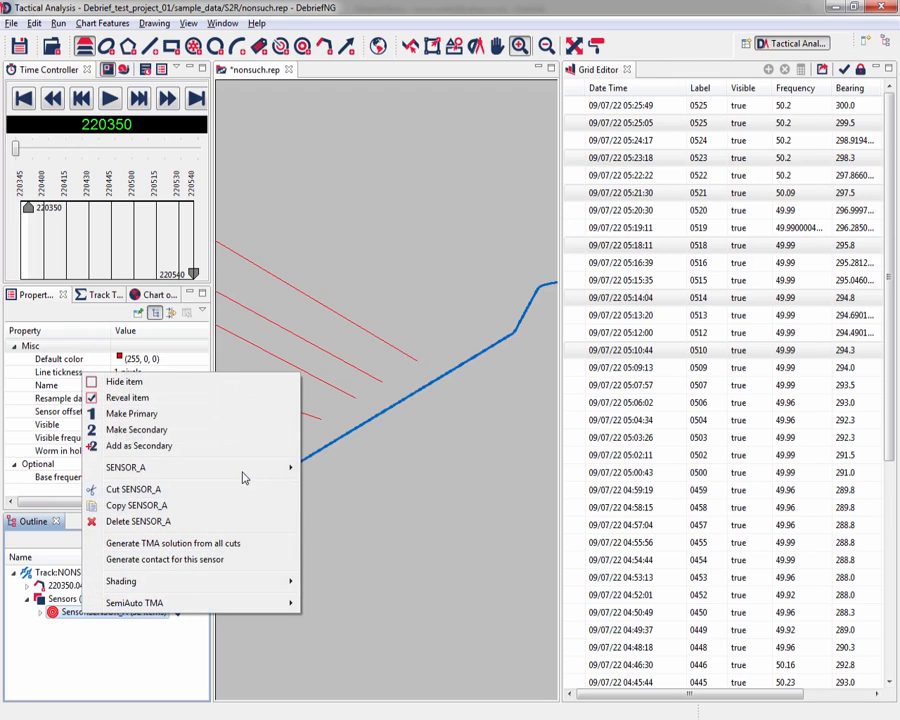
{"action": "mouse_move", "coordinate": [280, 470]}
{"action": "mouse_move", "coordinate": [352, 531]}
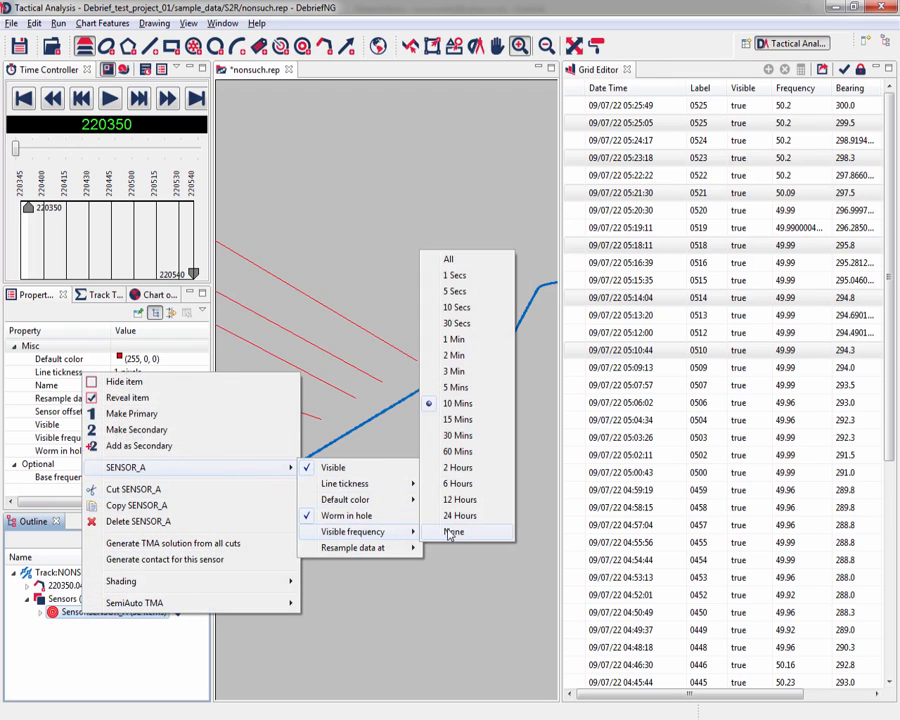
{"action": "left_click", "coordinate": [463, 261]}
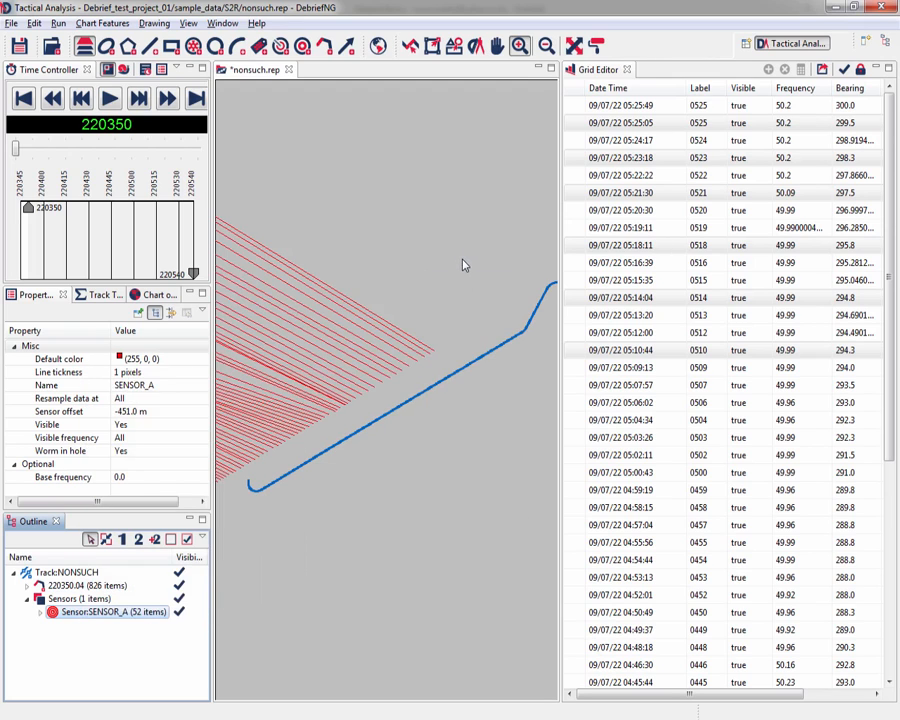
{"action": "scroll", "coordinate": [441, 254], "scroll_direction": "down", "scroll_amount": 1}
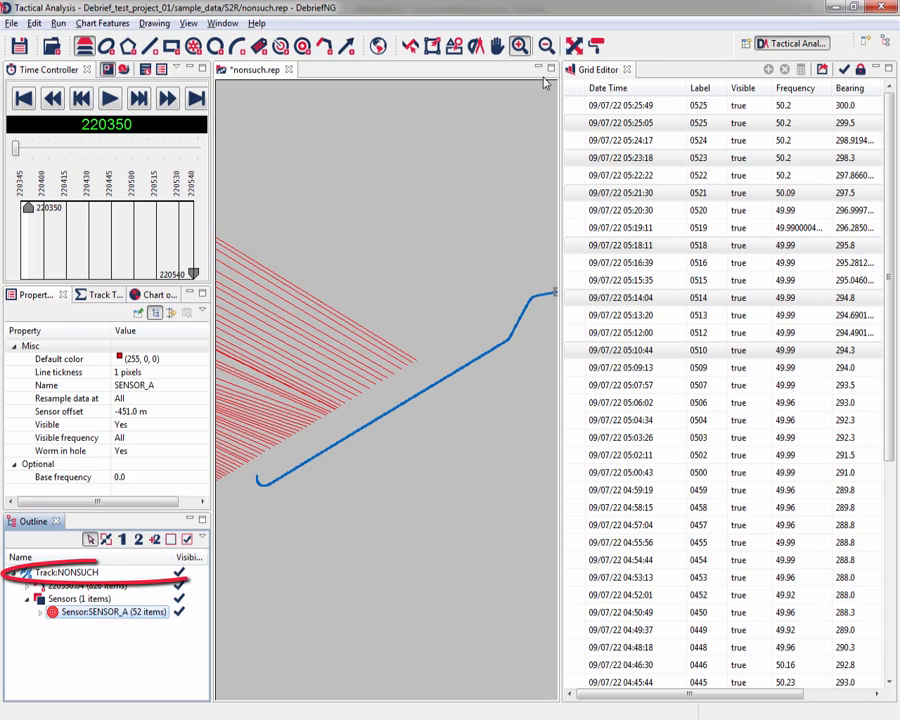
- Resample the position data of the NONSUCH track at a 5 Mins interval
{"action": "right_click", "coordinate": [80, 578]}
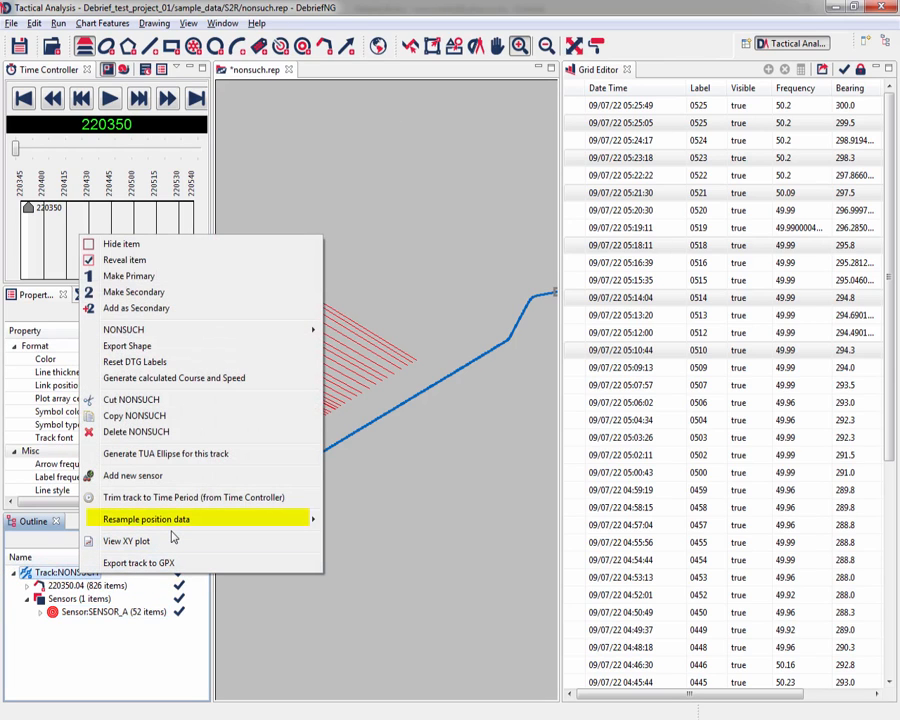
{"action": "mouse_move", "coordinate": [302, 518]}
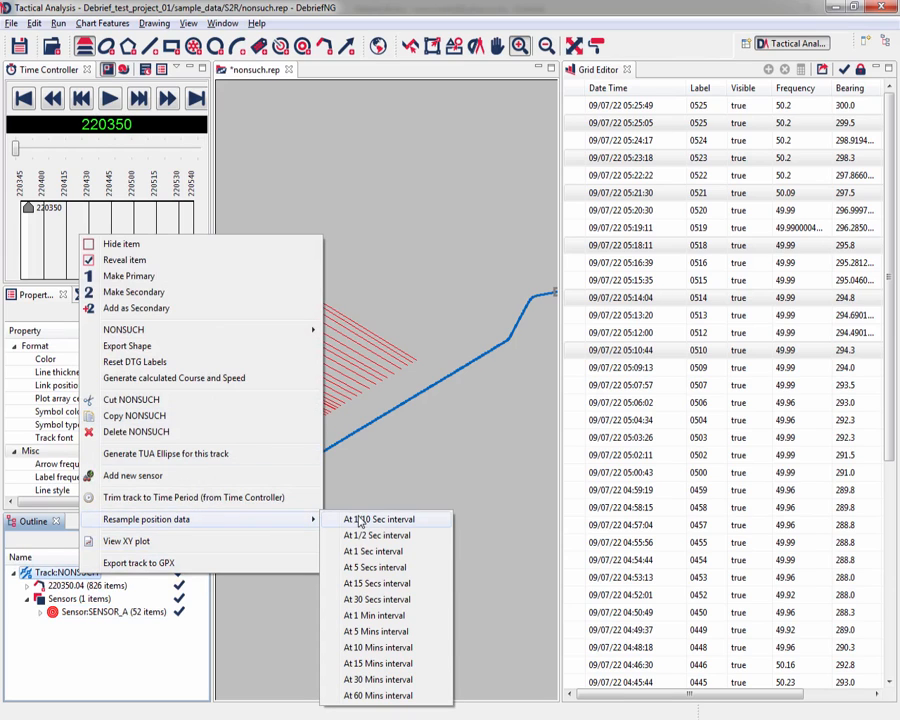
{"action": "left_click", "coordinate": [404, 632]}
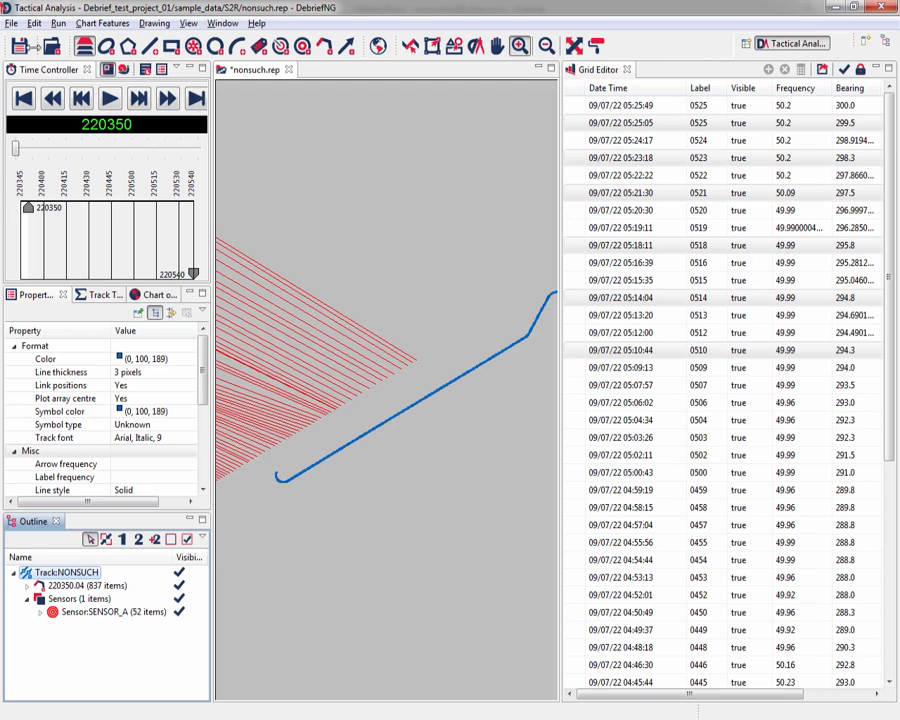
- Save the plot as nonsuch_plus_data.dpf in the Debrief_test_project_01 folder
{"action": "left_click", "coordinate": [19, 47]}
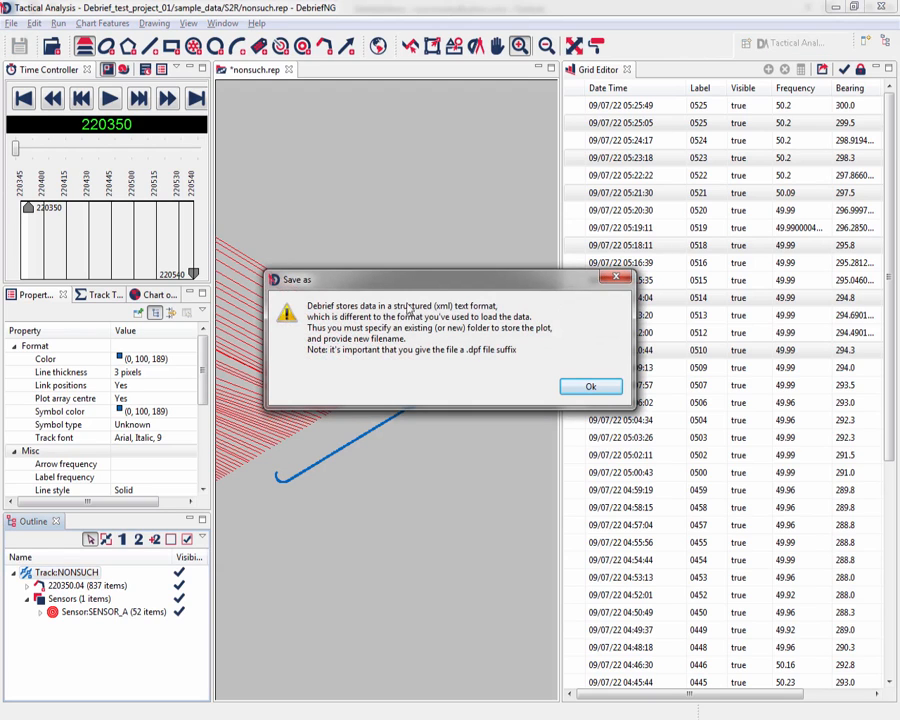
{"action": "left_click", "coordinate": [592, 389]}
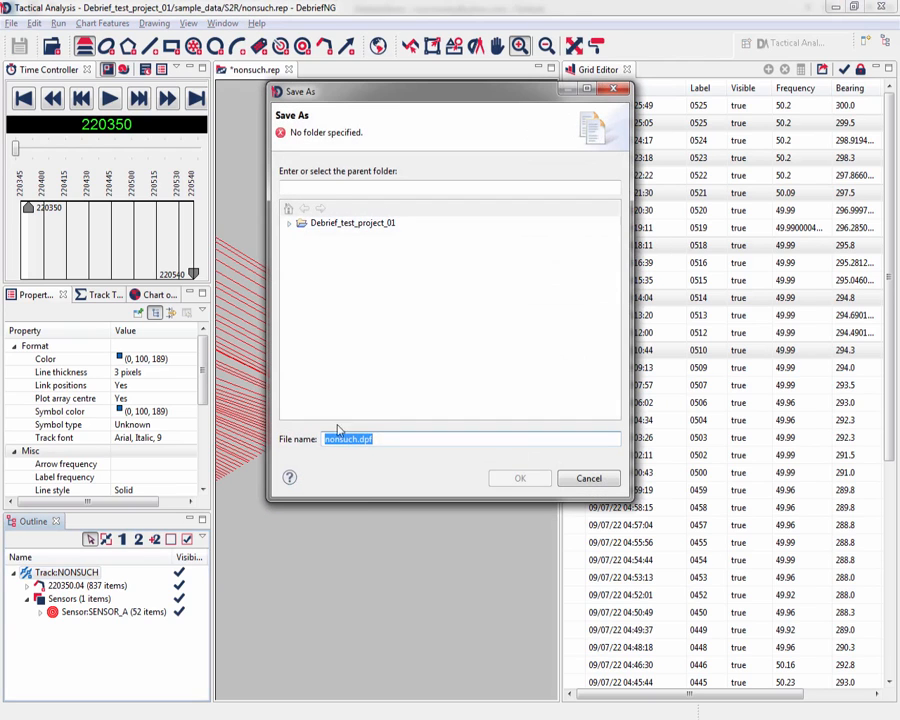
{"action": "left_click", "coordinate": [358, 438]}
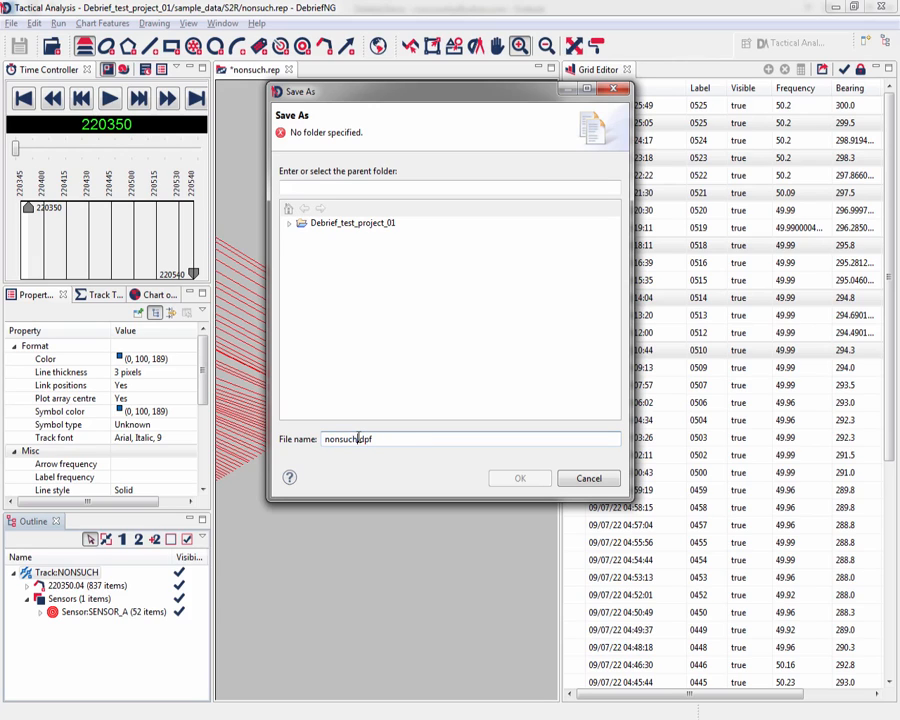
{"action": "type", "text": "_plus_data"}
{"action": "left_click", "coordinate": [333, 222]}
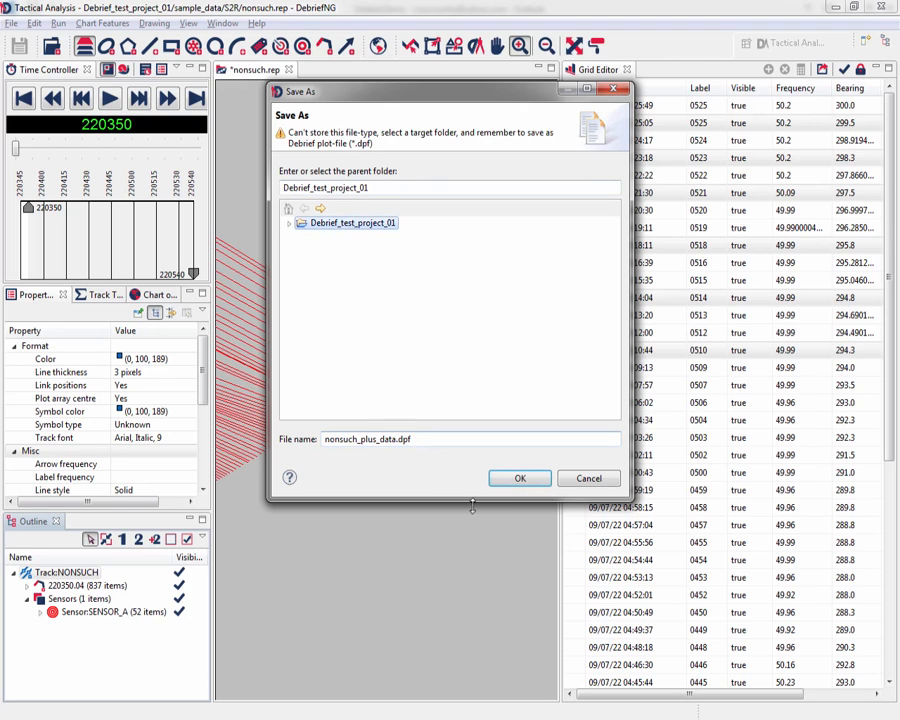
{"action": "left_click", "coordinate": [520, 478]}
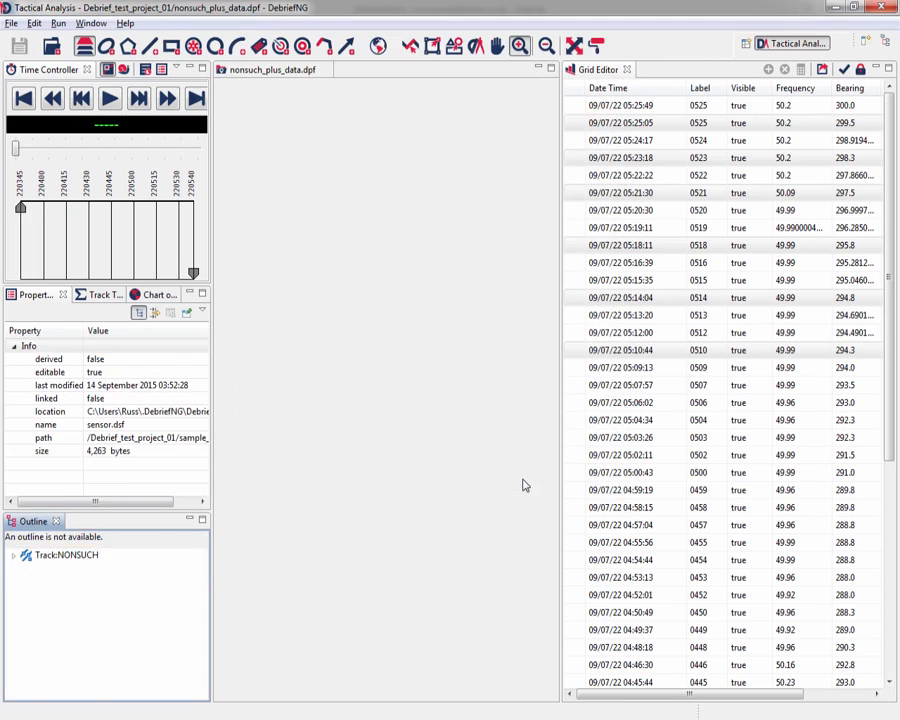